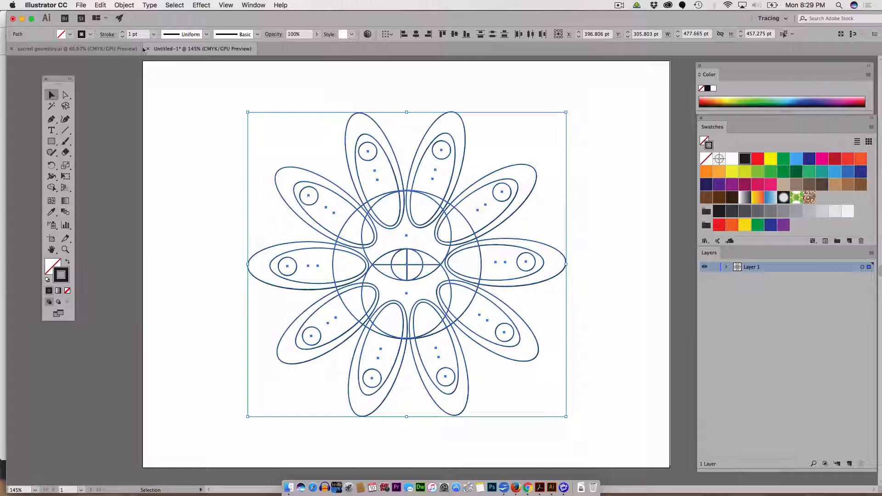
# Step: Set the stroke weight of the entire flower design to 5 pt and deselect it
pyautogui.click(122, 32)
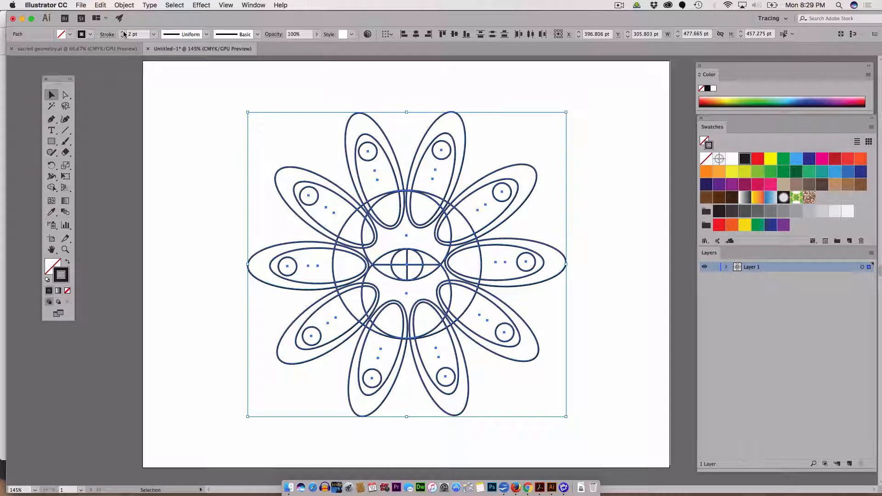
pyautogui.click(122, 32)
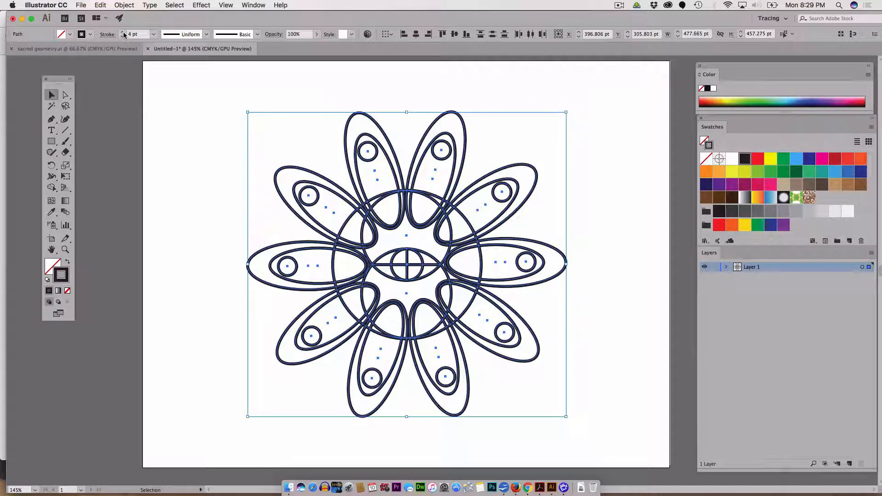
pyautogui.click(123, 33)
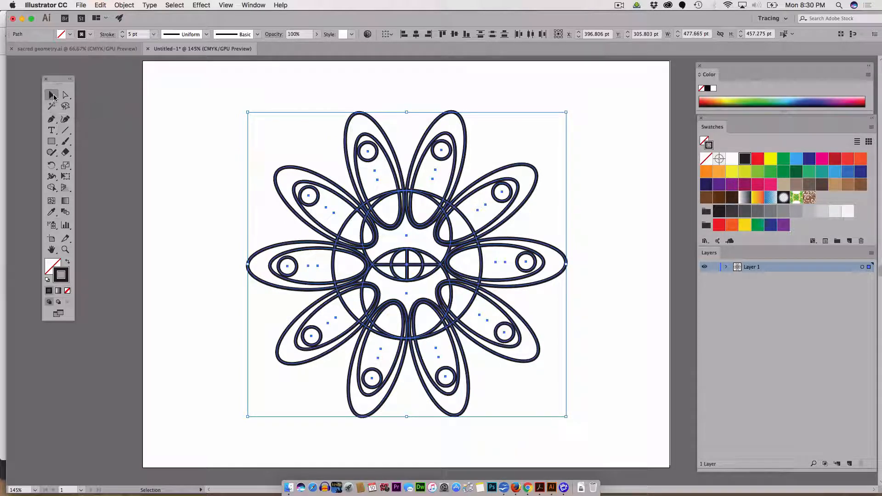
pyautogui.click(182, 149)
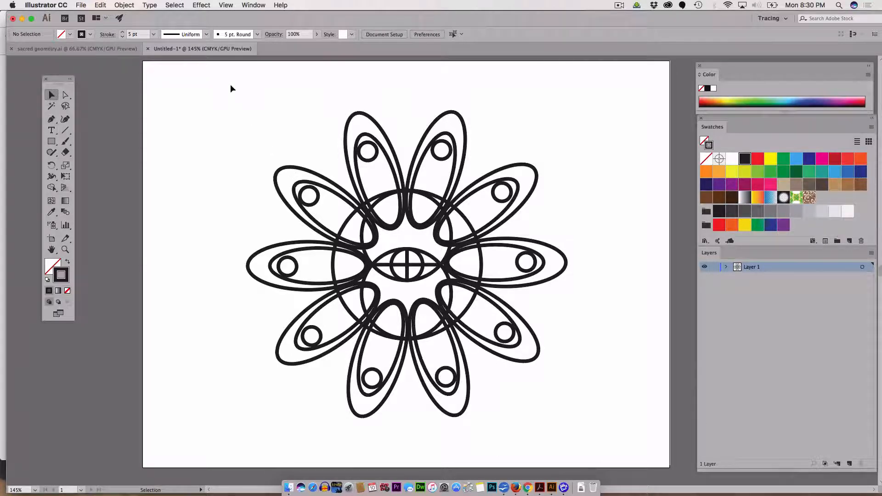
pyautogui.moveTo(230, 84); pyautogui.dragTo(602, 444)
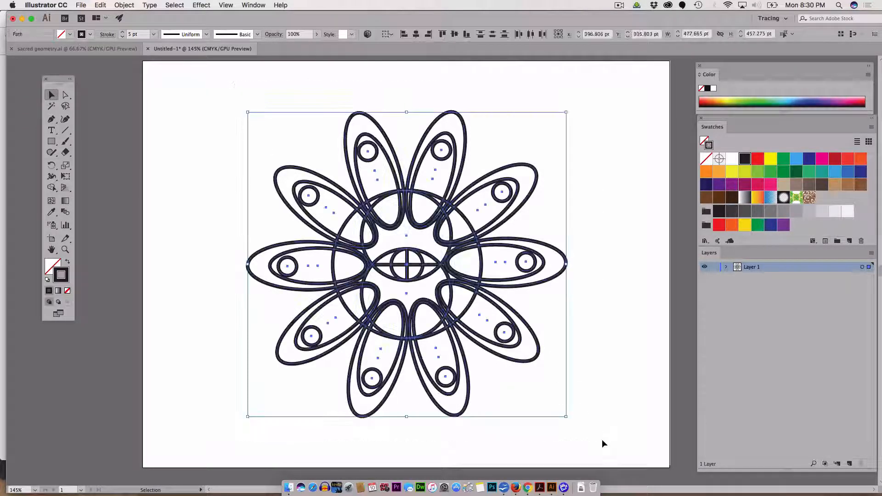
pyautogui.click(597, 436)
# Step: Select the ten outer petal ellipses together, set their stroke weight to 9 pt, and deselect them
pyautogui.click(534, 359)
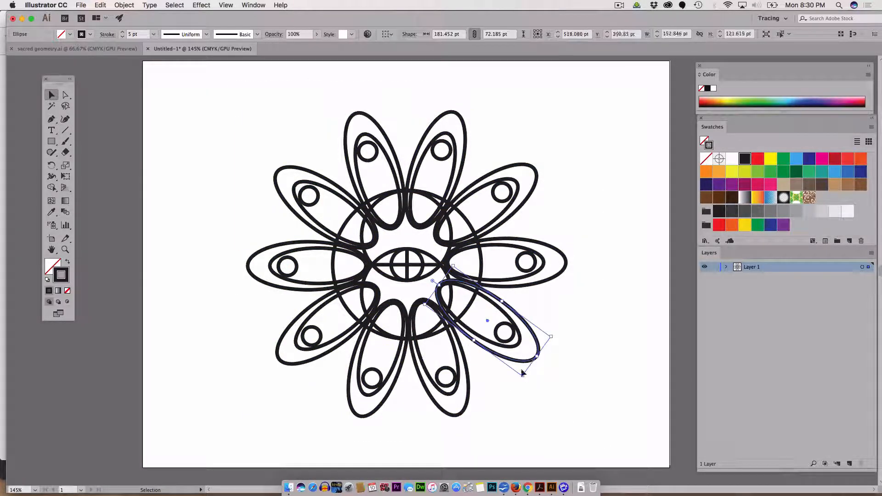
pyautogui.keyDown('shift'); pyautogui.click(460, 416); pyautogui.keyUp('shift')
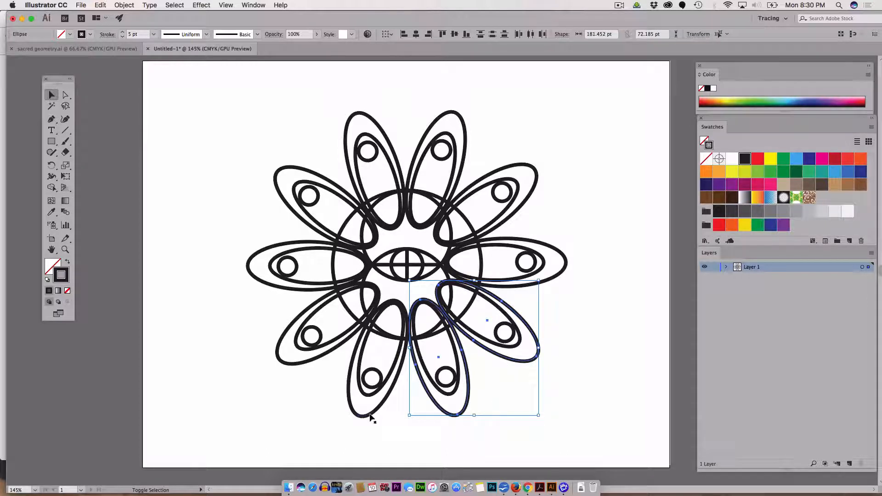
pyautogui.keyDown('shift'); pyautogui.click(371, 417); pyautogui.keyUp('shift')
pyautogui.keyDown('shift'); pyautogui.click(299, 365); pyautogui.keyUp('shift')
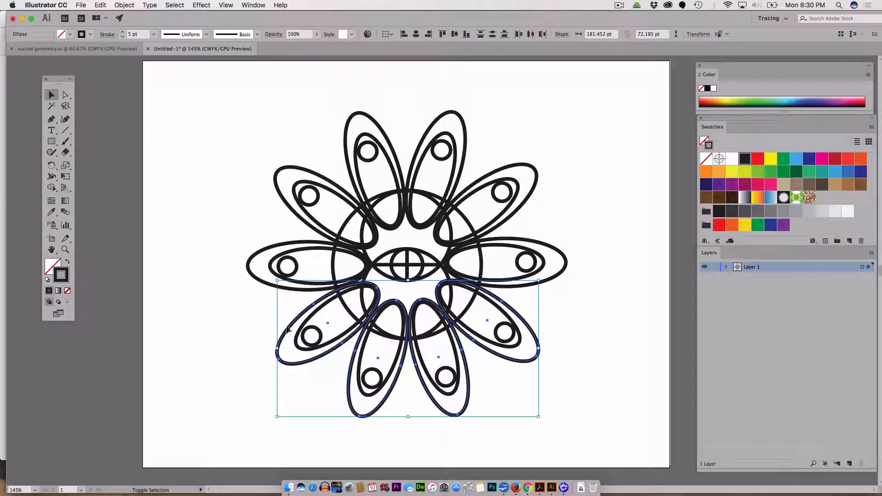
pyautogui.keyDown('shift'); pyautogui.click(258, 280); pyautogui.keyUp('shift')
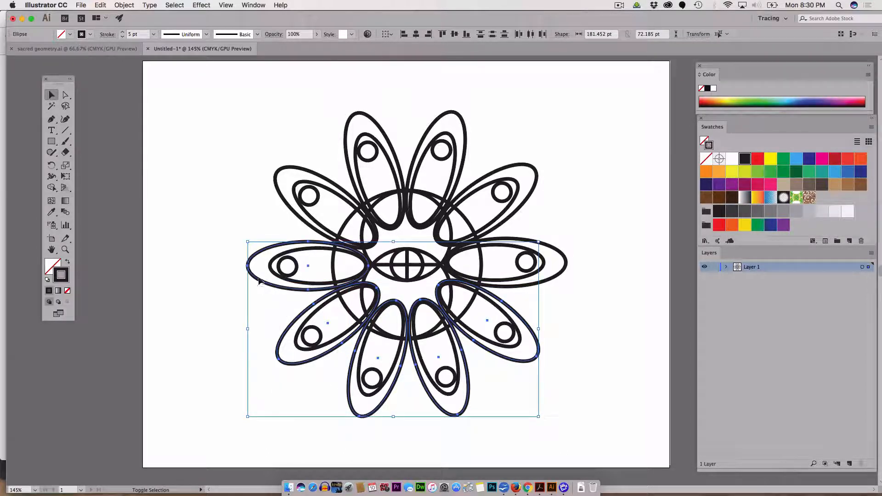
pyautogui.keyDown('shift'); pyautogui.click(287, 171); pyautogui.keyUp('shift')
pyautogui.keyDown('shift'); pyautogui.click(352, 116); pyautogui.keyUp('shift')
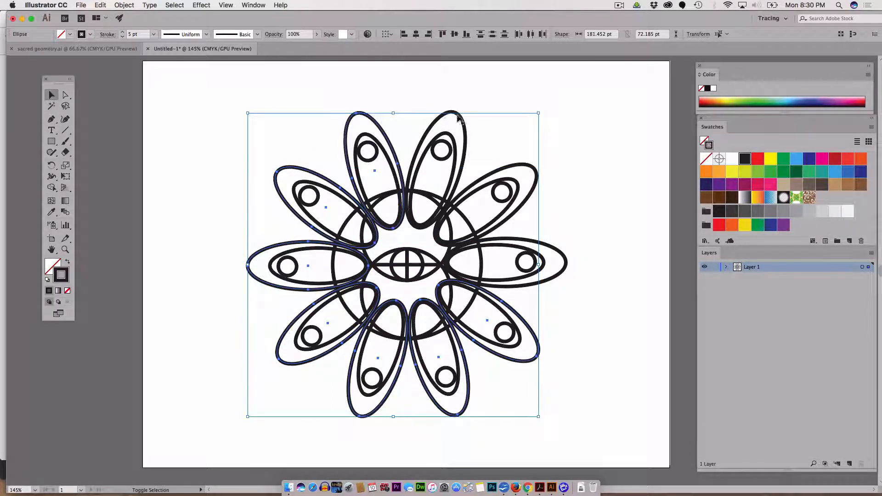
pyautogui.keyDown('shift'); pyautogui.click(465, 127); pyautogui.keyUp('shift')
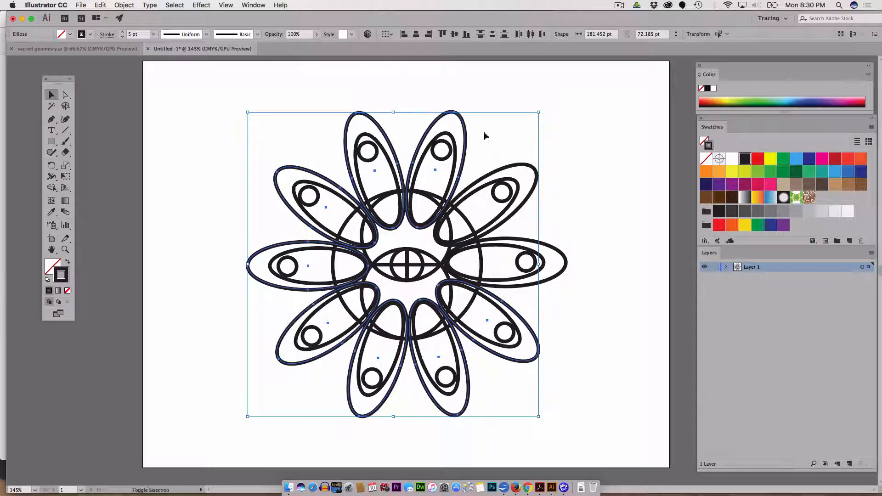
pyautogui.keyDown('shift'); pyautogui.click(518, 168); pyautogui.keyUp('shift')
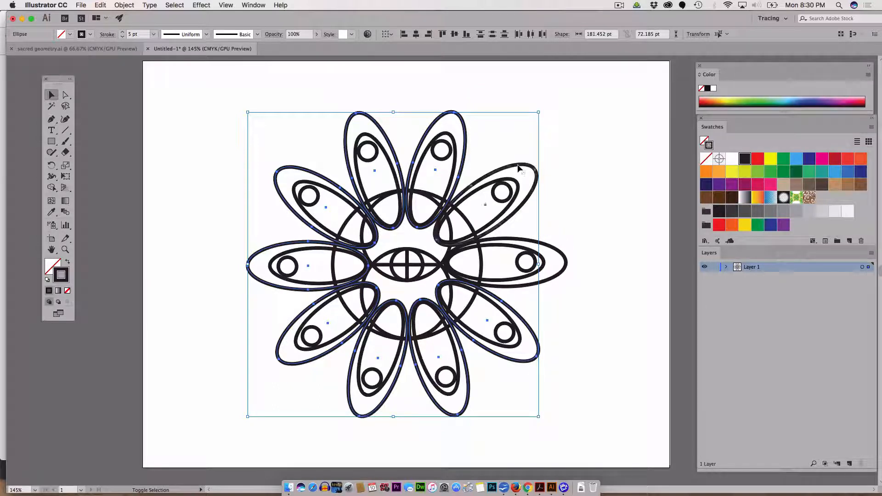
pyautogui.keyDown('shift'); pyautogui.click(564, 272); pyautogui.keyUp('shift')
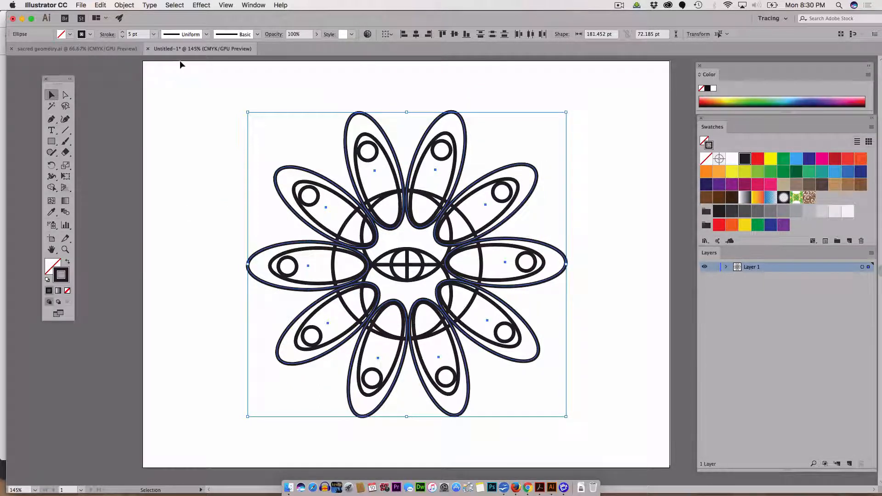
pyautogui.click(123, 31)
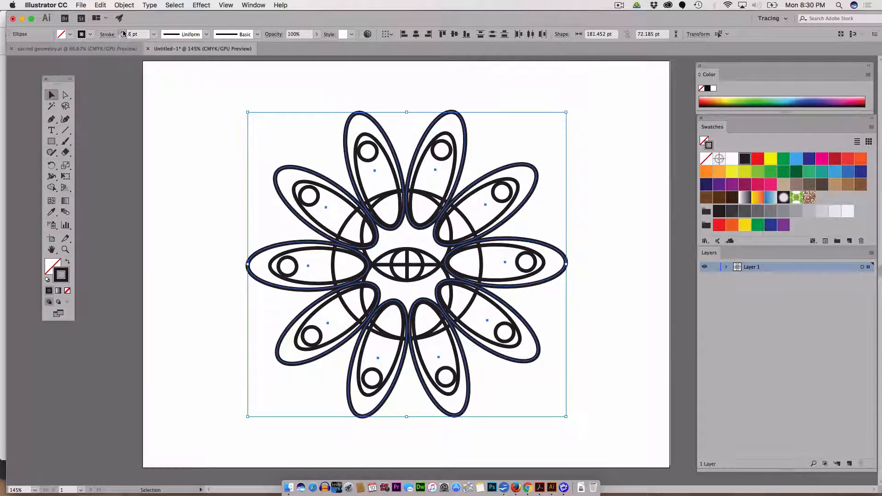
pyautogui.click(123, 31)
pyautogui.click(122, 32)
pyautogui.click(123, 32)
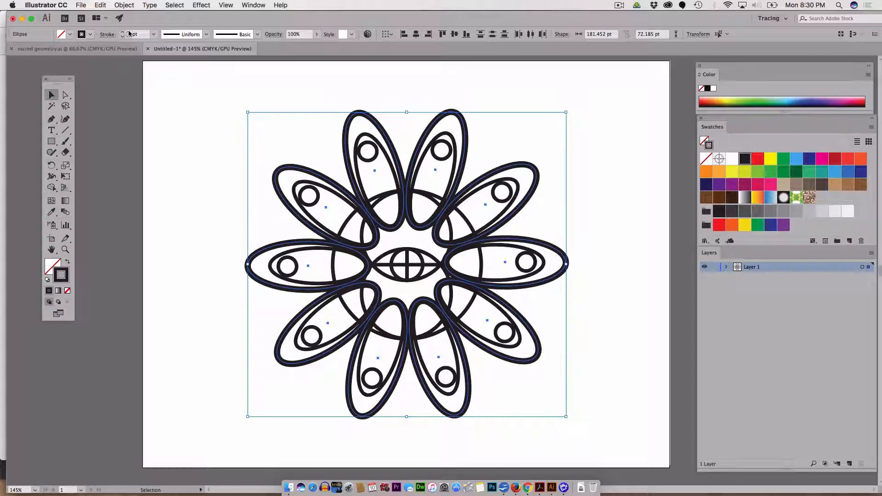
pyautogui.click(221, 83)
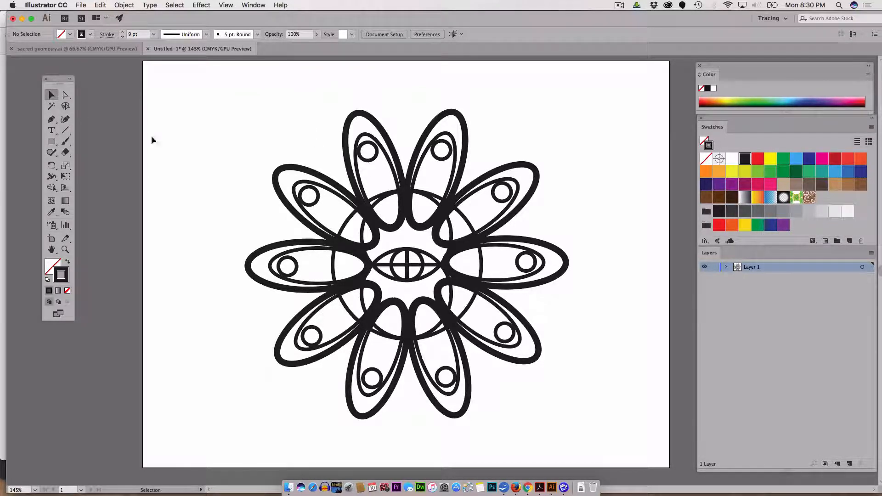
pyautogui.press('a')
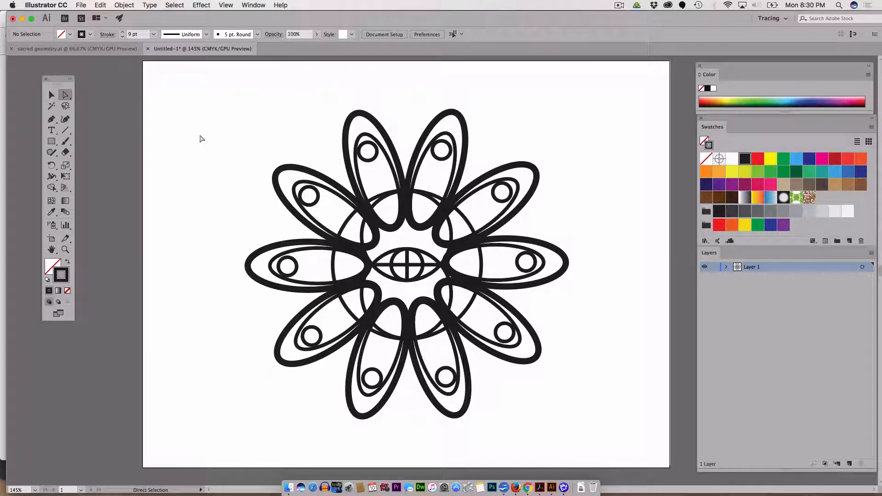
pyautogui.click(374, 157)
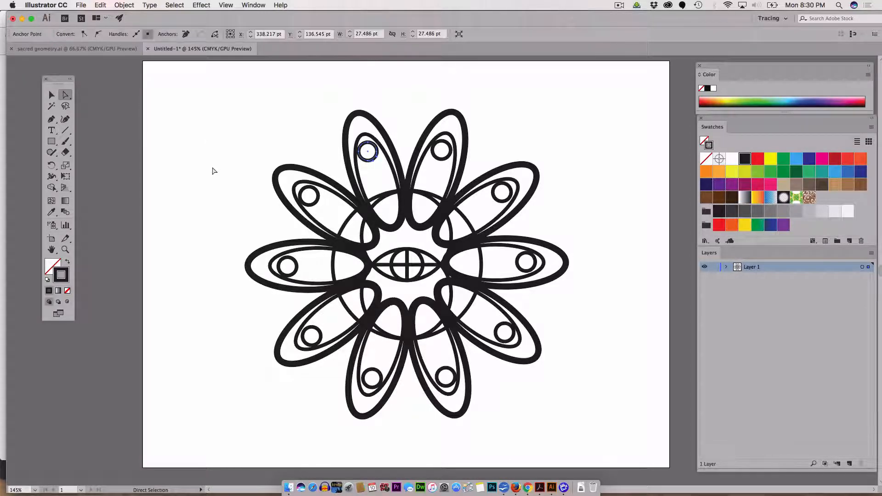
pyautogui.click(193, 171)
pyautogui.scroll(3, 195, 173)
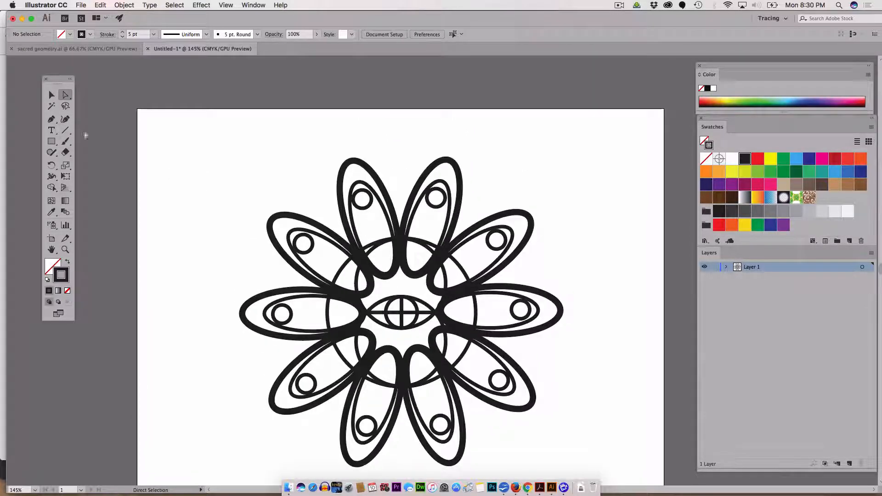
pyautogui.press('v')
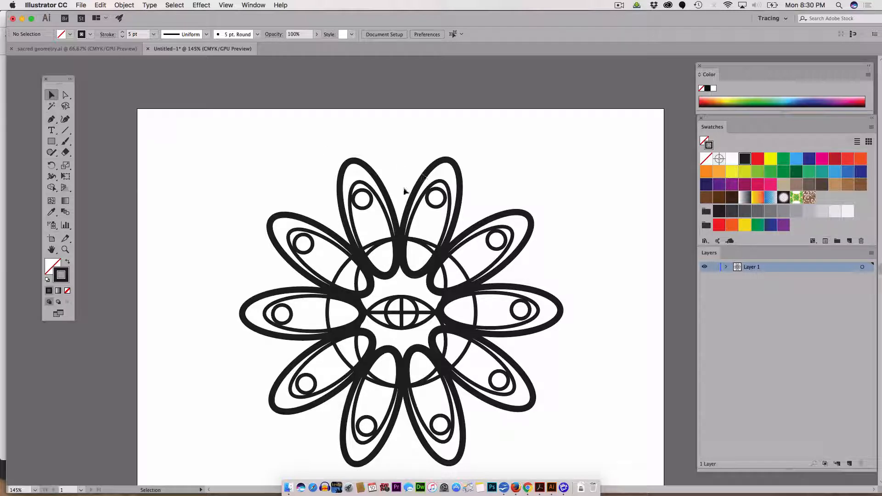
pyautogui.doubleClick(363, 206)
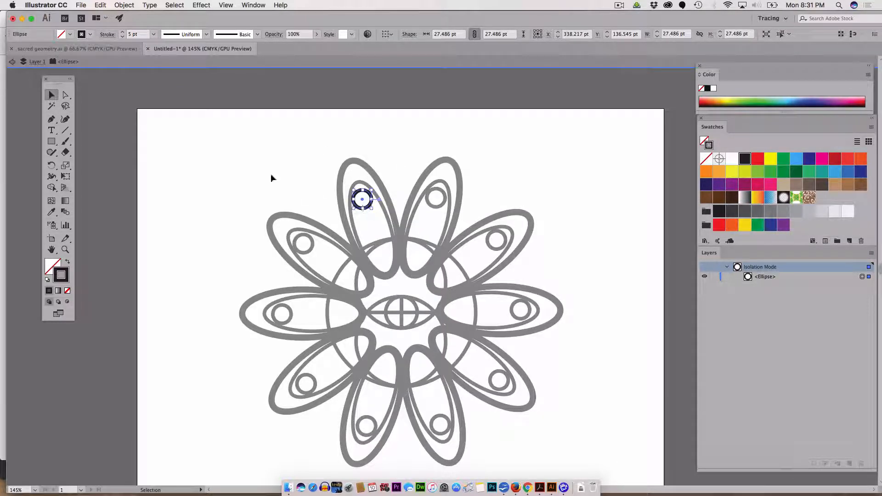
pyautogui.click(11, 62)
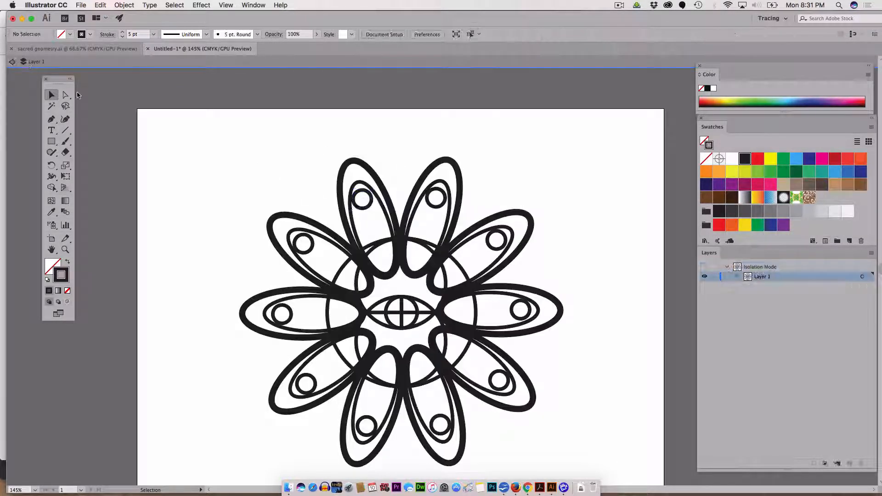
# Step: Select the small petal circles except the one in the upper-right petal beside the top gap, and swap their fill and stroke for solid black
pyautogui.click(367, 208)
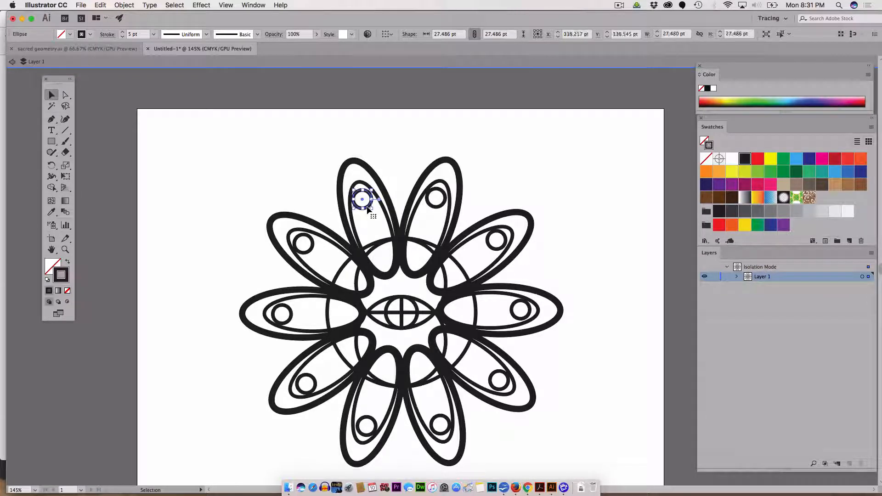
pyautogui.keyDown('shift'); pyautogui.click(311, 249); pyautogui.keyUp('shift')
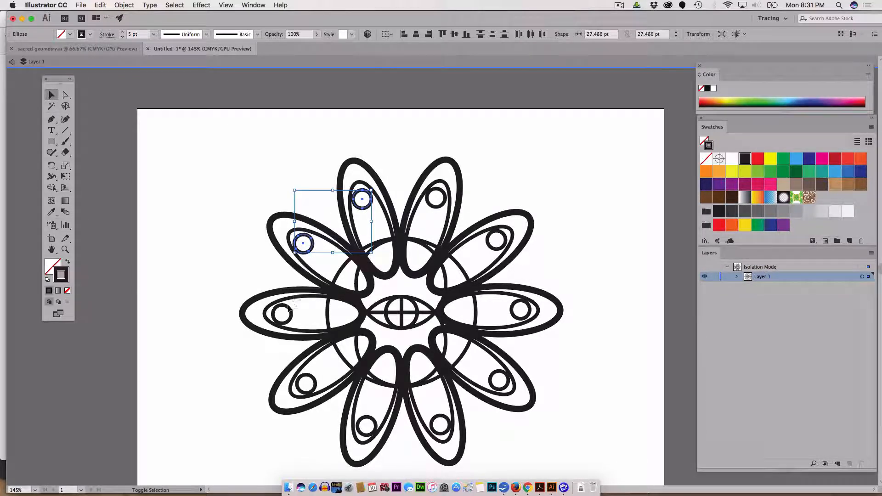
pyautogui.keyDown('shift'); pyautogui.click(288, 321); pyautogui.keyUp('shift')
pyautogui.keyDown('shift'); pyautogui.click(315, 384); pyautogui.keyUp('shift')
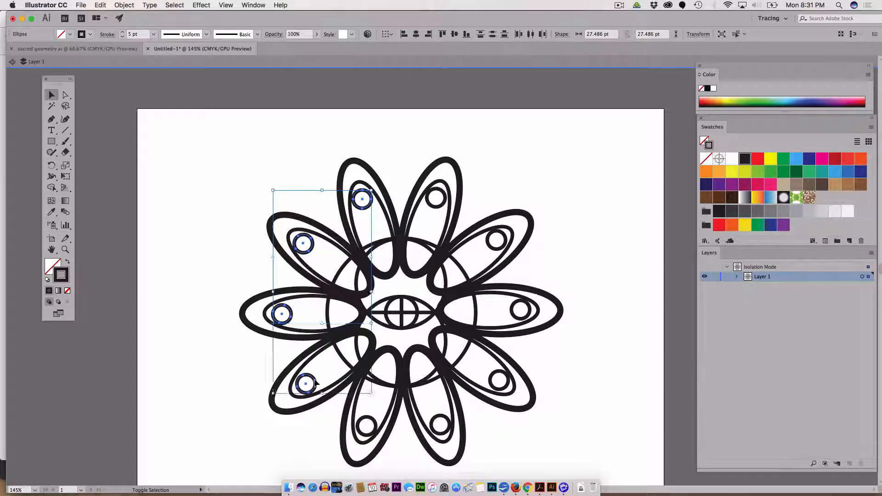
pyautogui.keyDown('shift'); pyautogui.click(372, 426); pyautogui.keyUp('shift')
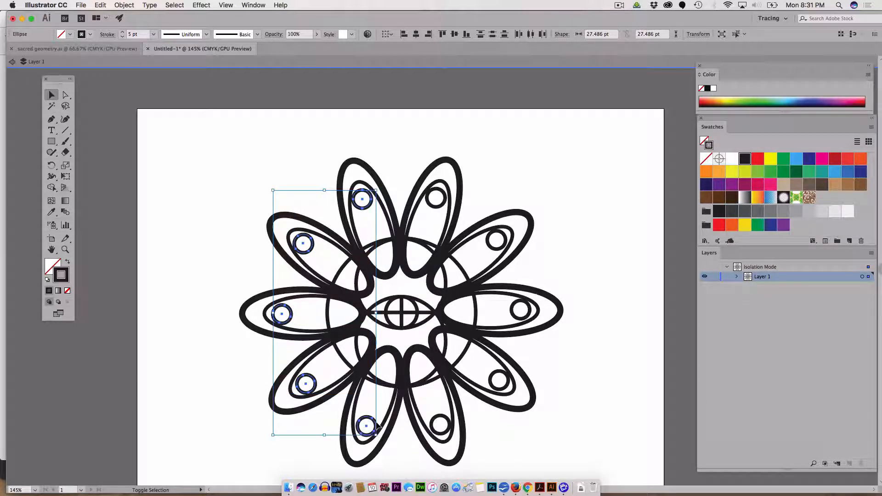
pyautogui.keyDown('shift'); pyautogui.click(437, 423); pyautogui.keyUp('shift')
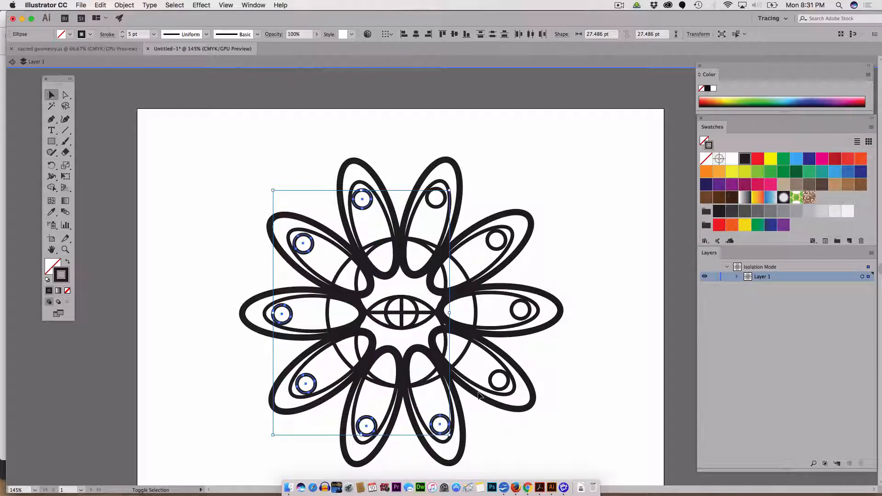
pyautogui.keyDown('shift'); pyautogui.click(496, 377); pyautogui.keyUp('shift')
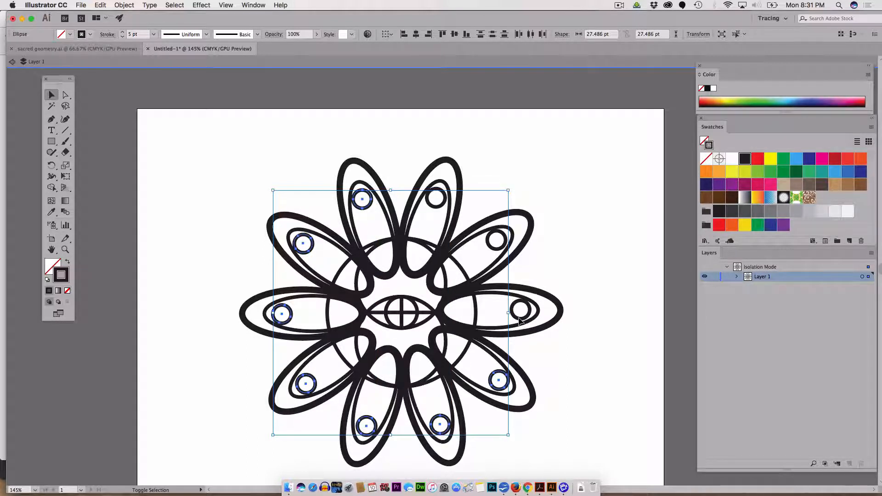
pyautogui.keyDown('shift'); pyautogui.click(518, 319); pyautogui.keyUp('shift')
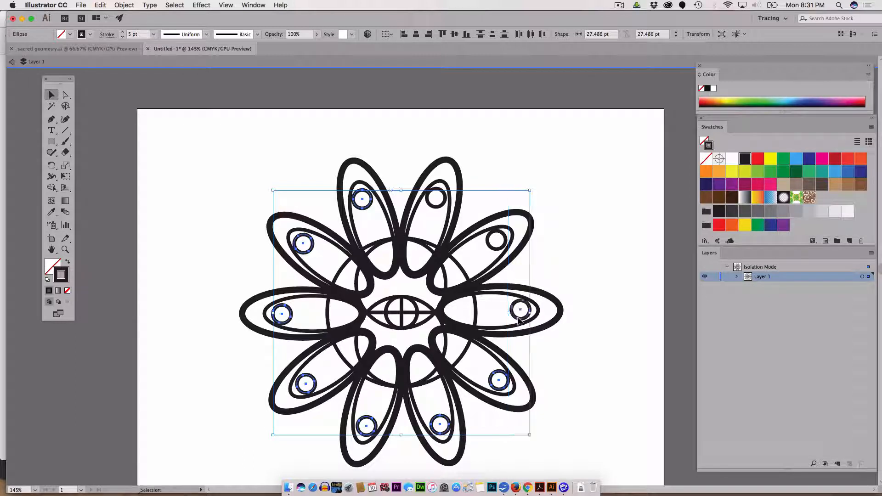
pyautogui.keyDown('shift'); pyautogui.click(493, 251); pyautogui.keyUp('shift')
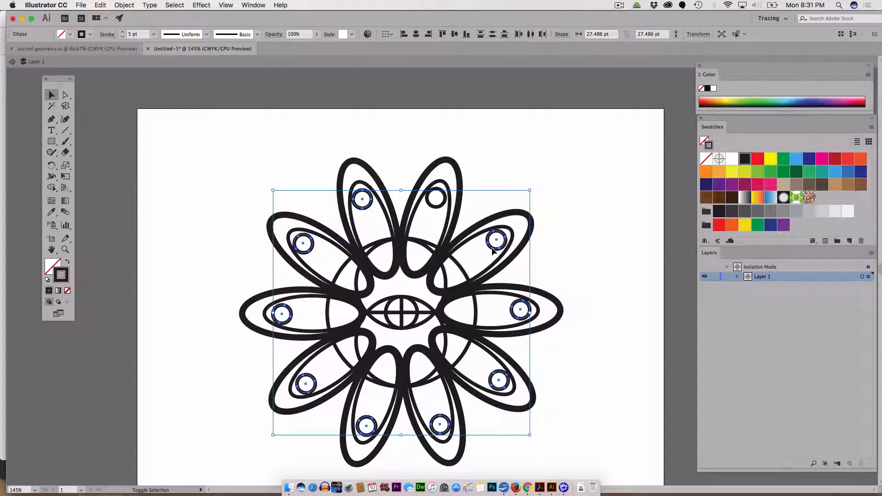
pyautogui.click(68, 262)
pyautogui.click(178, 277)
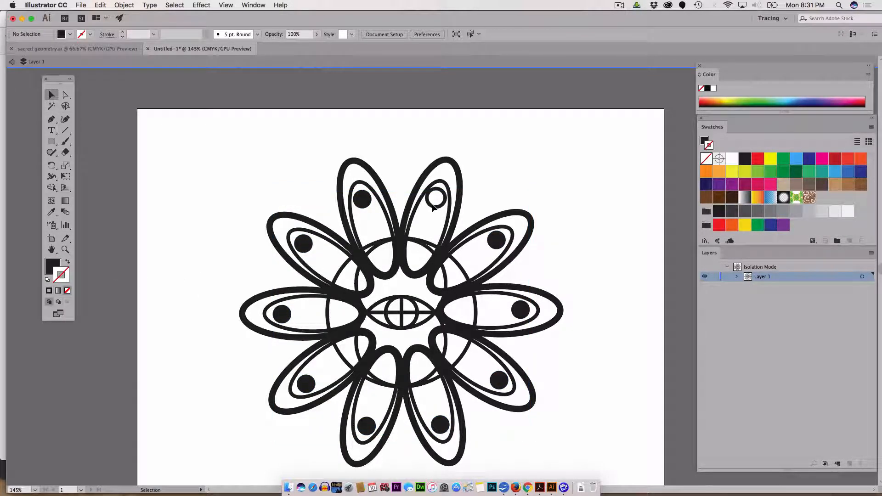
# Step: Make the remaining outlined petal circle solid black by swapping its fill and stroke, and deselect it
pyautogui.click(441, 205)
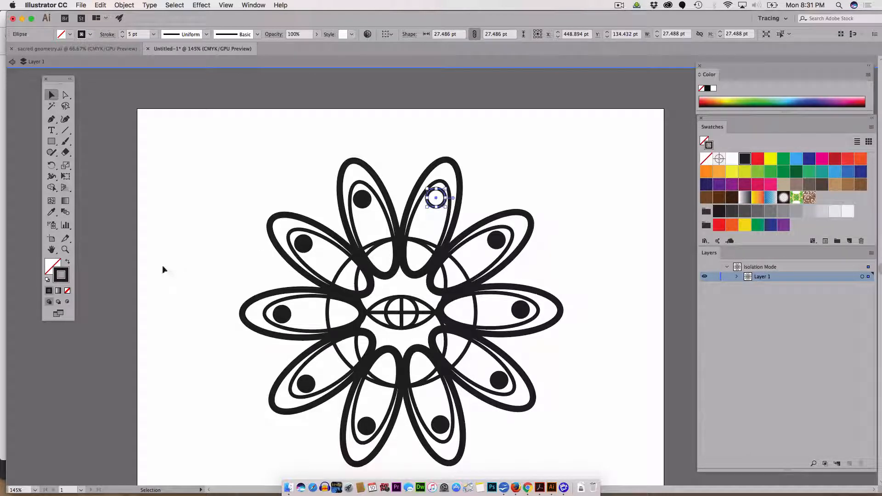
pyautogui.click(67, 261)
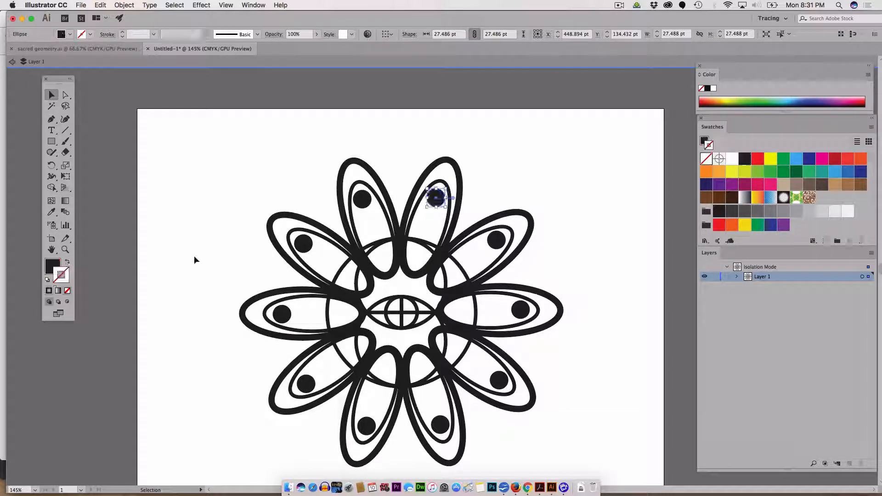
pyautogui.click(213, 260)
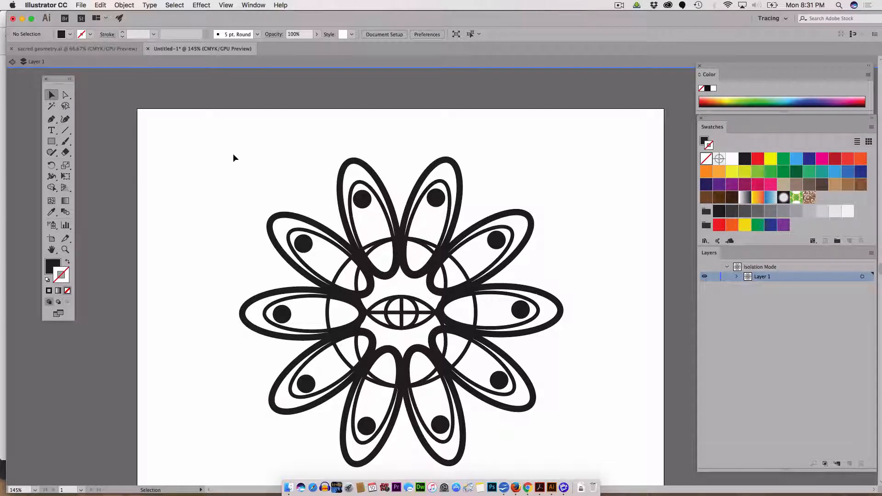
pyautogui.scroll(-1, 234, 158)
pyautogui.scroll(-3, 234, 157)
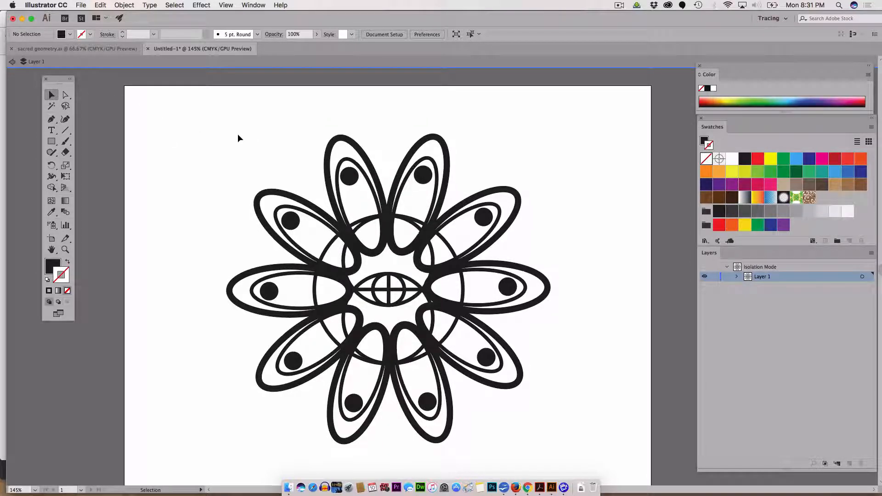
# Step: Select the whole flower design and bring up the Pathfinder operations beside the artwork
pyautogui.moveTo(209, 117); pyautogui.dragTo(595, 444)
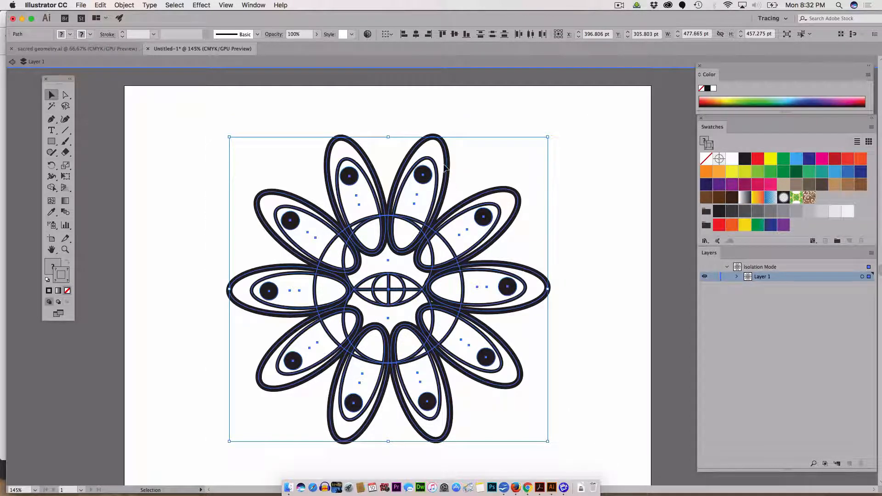
pyautogui.click(258, 5)
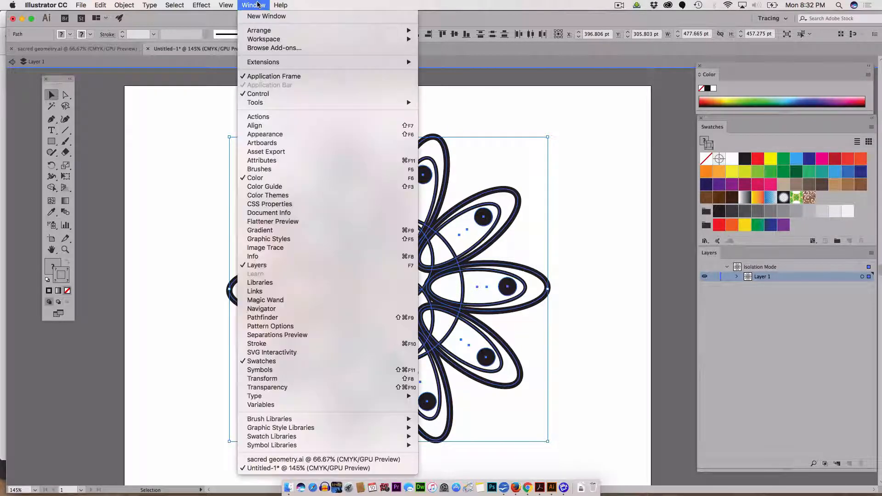
pyautogui.click(276, 317)
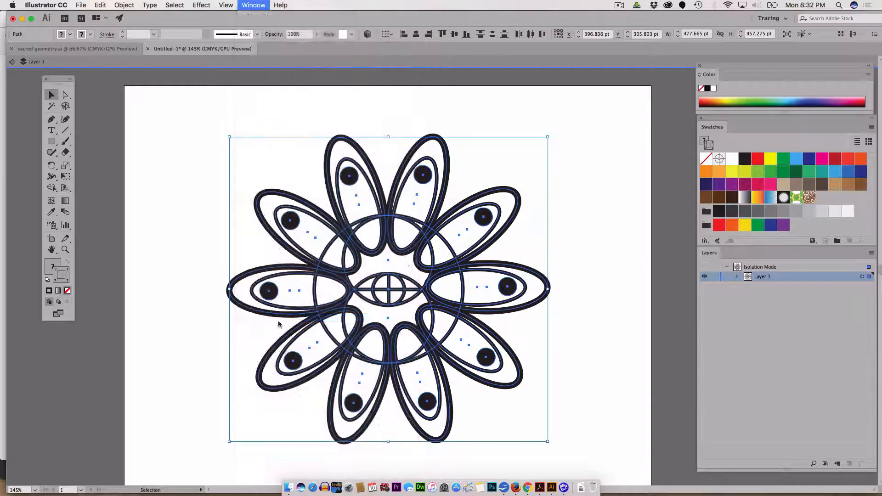
pyautogui.moveTo(474, 103); pyautogui.dragTo(572, 98)
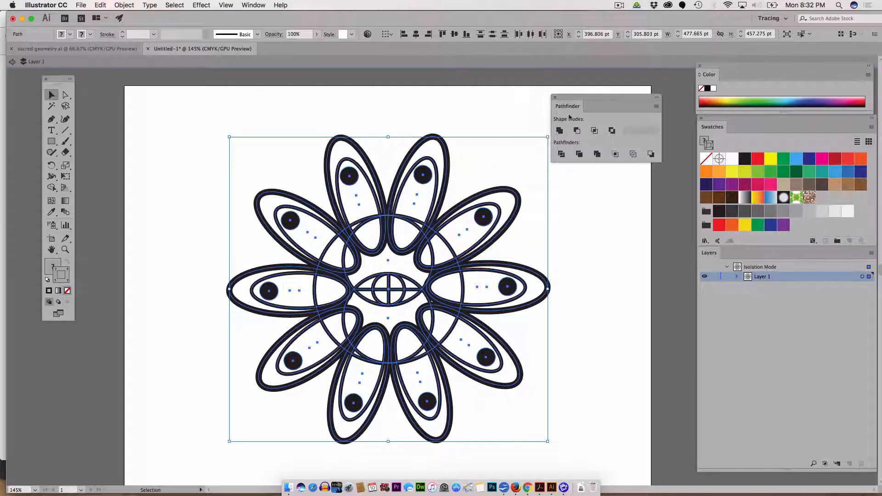
# Step: Try Pathfinder Merge and Unite on the whole selected flower design, undoing each attempt
pyautogui.click(598, 155)
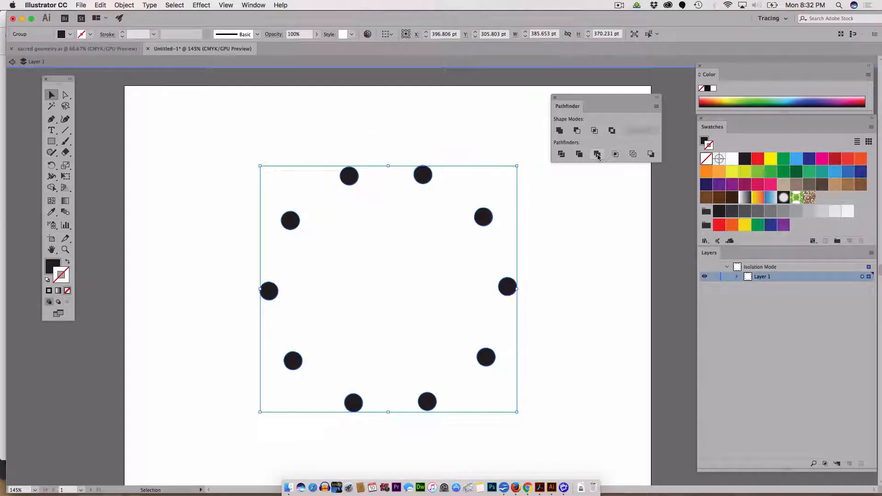
pyautogui.press('super+z')
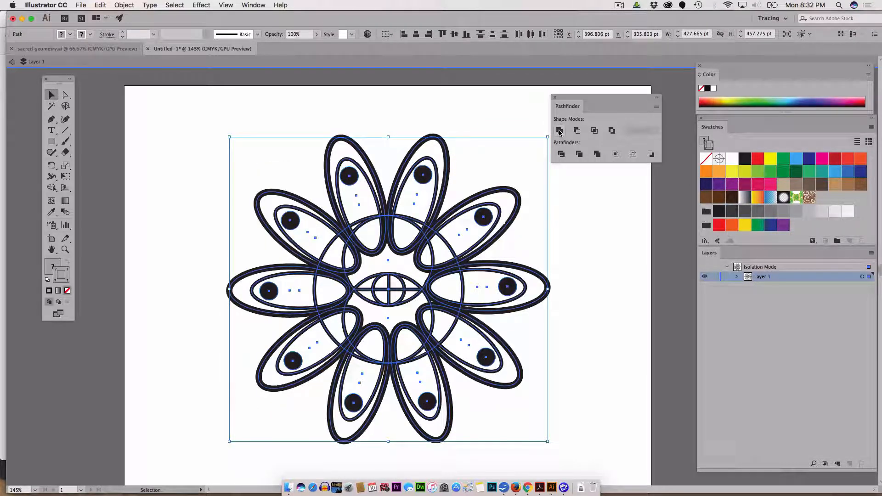
pyautogui.click(559, 132)
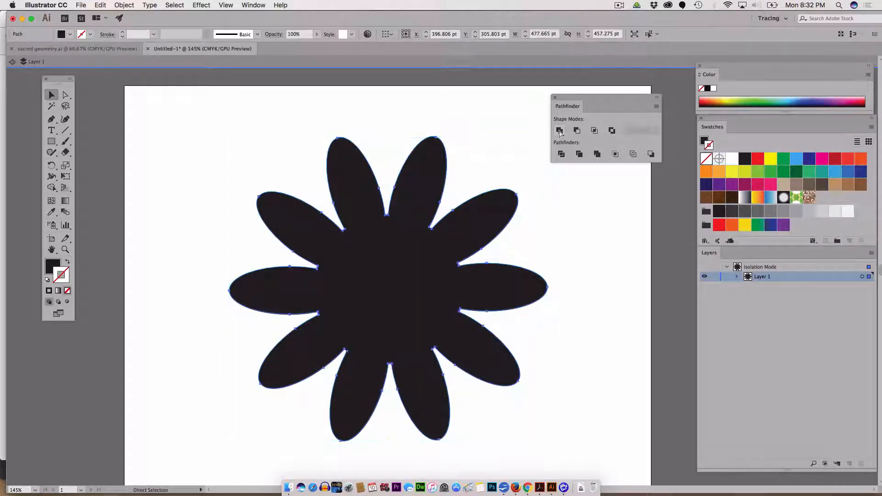
pyautogui.press('super+z')
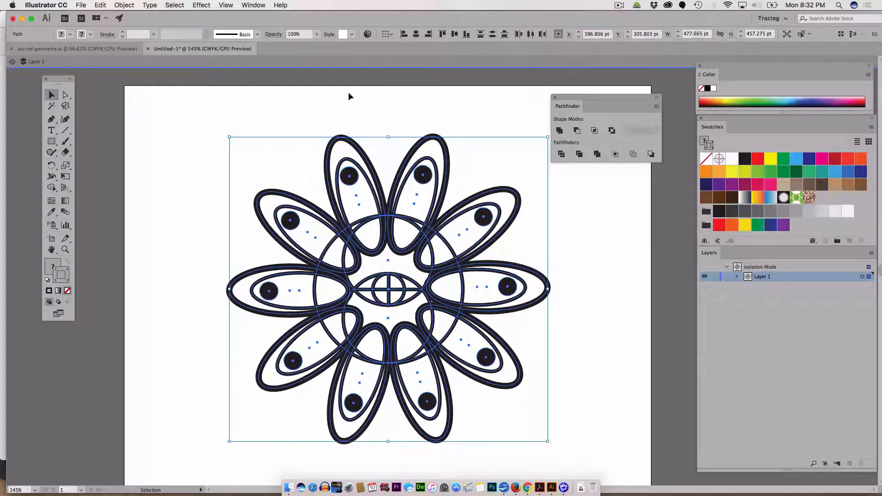
# Step: Try expanding the selected flower design with both Fill and Stroke enabled, and undo the expansion
pyautogui.click(123, 5)
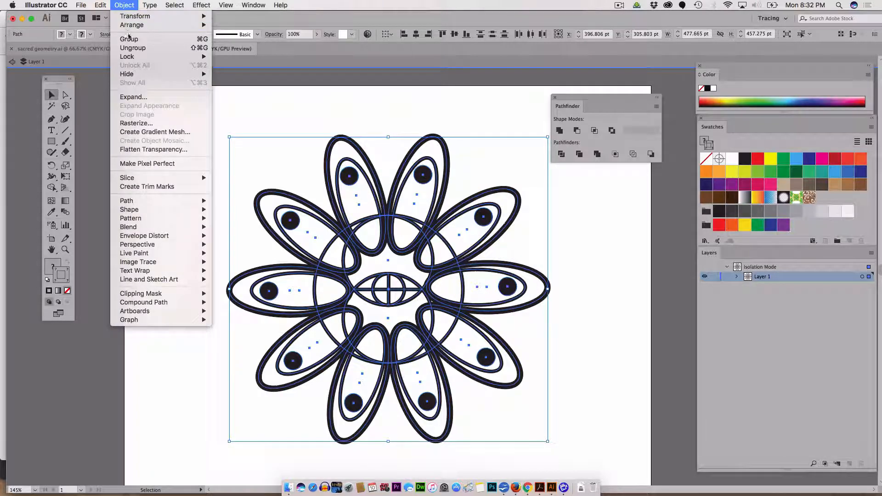
pyautogui.click(143, 100)
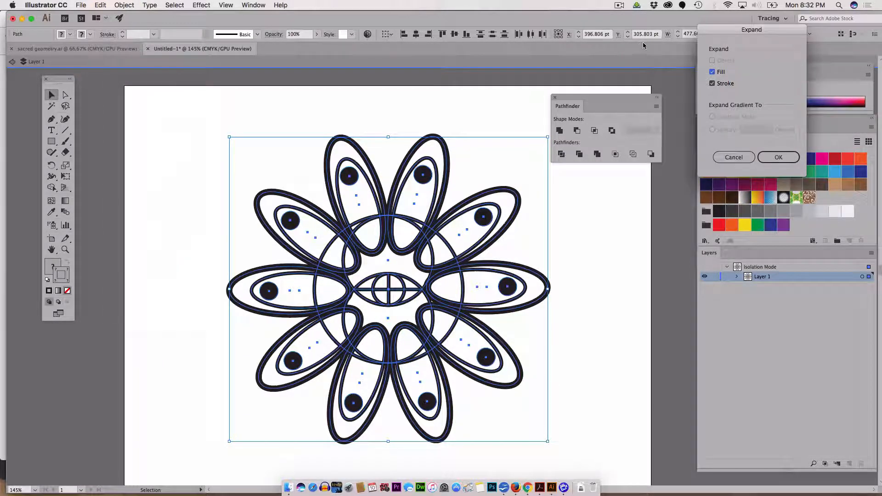
pyautogui.moveTo(718, 32); pyautogui.dragTo(128, 80)
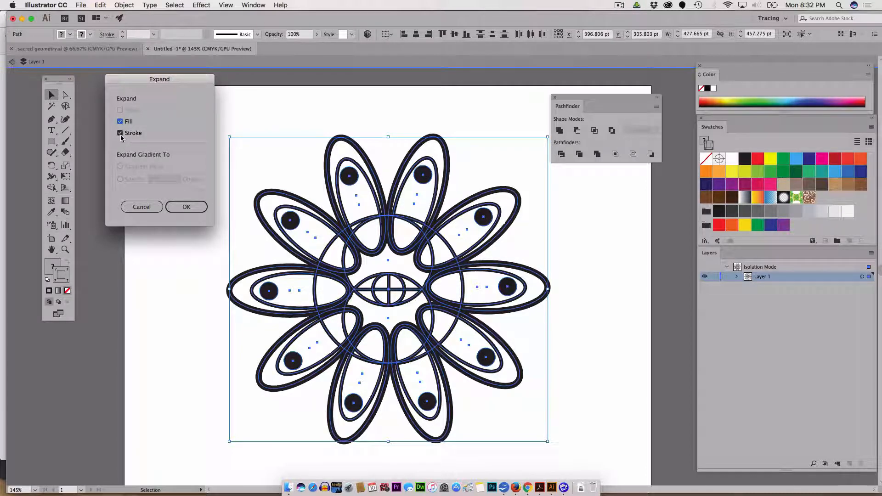
pyautogui.click(186, 208)
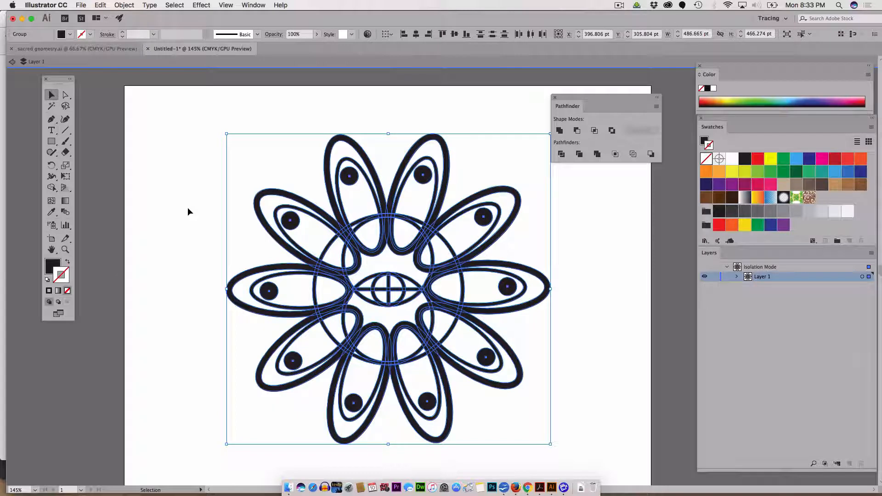
pyautogui.press('super+z')
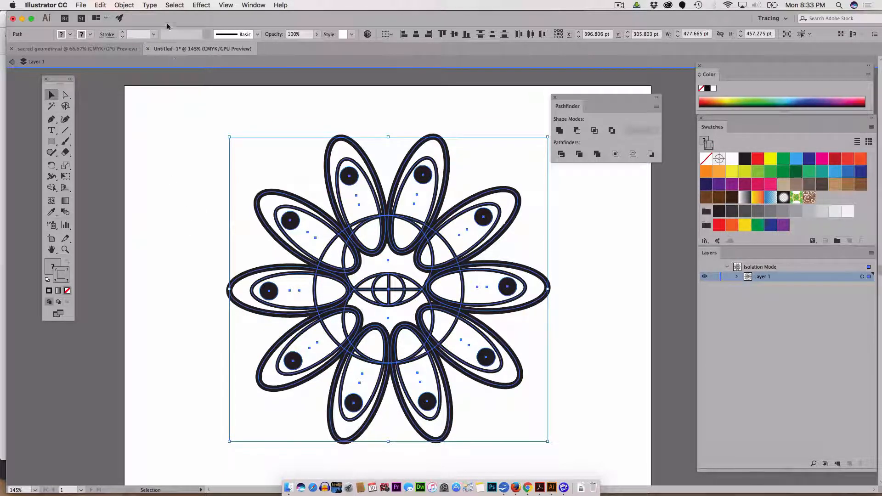
# Step: Convert the flower's lines into filled shapes by expanding its Fill and Stroke, and deselect the artwork
pyautogui.click(125, 5)
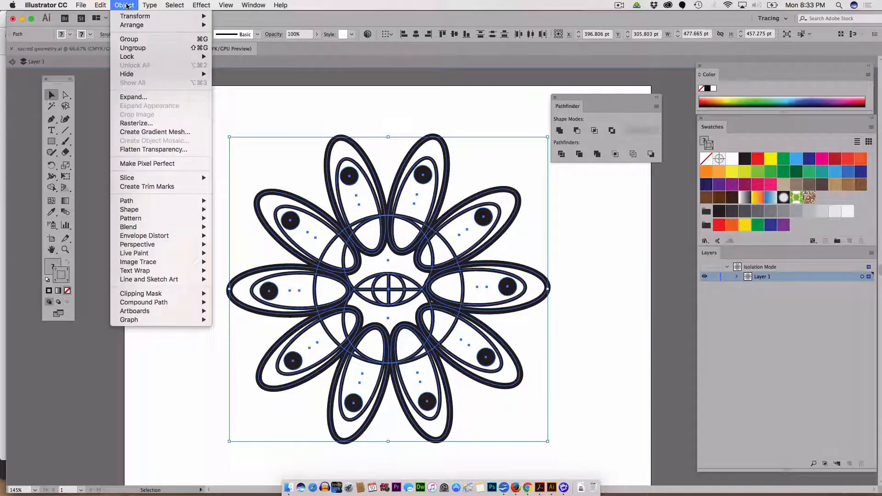
pyautogui.click(137, 97)
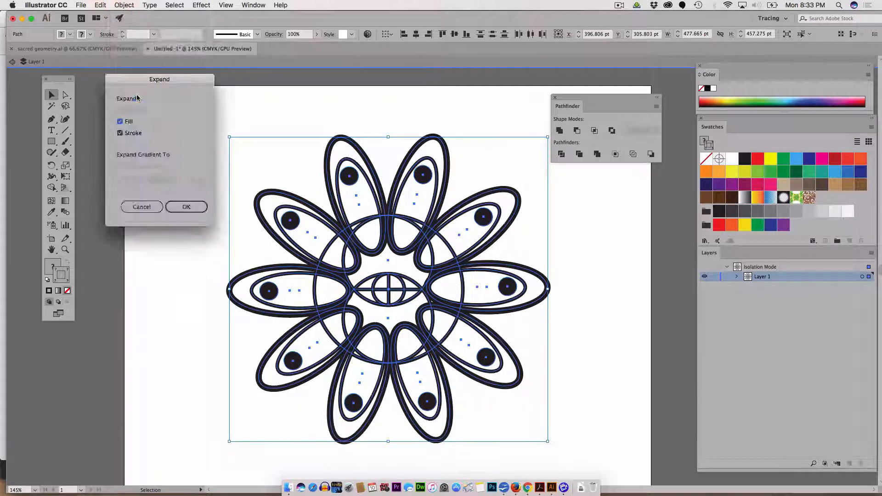
pyautogui.click(183, 204)
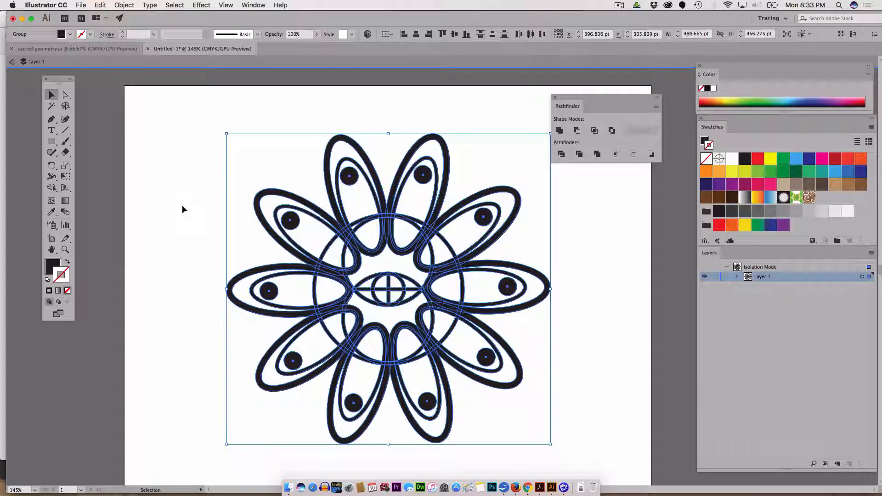
pyautogui.click(620, 279)
# Step: Show the contents of Layer 1 and look through its list of groups
pyautogui.click(737, 276)
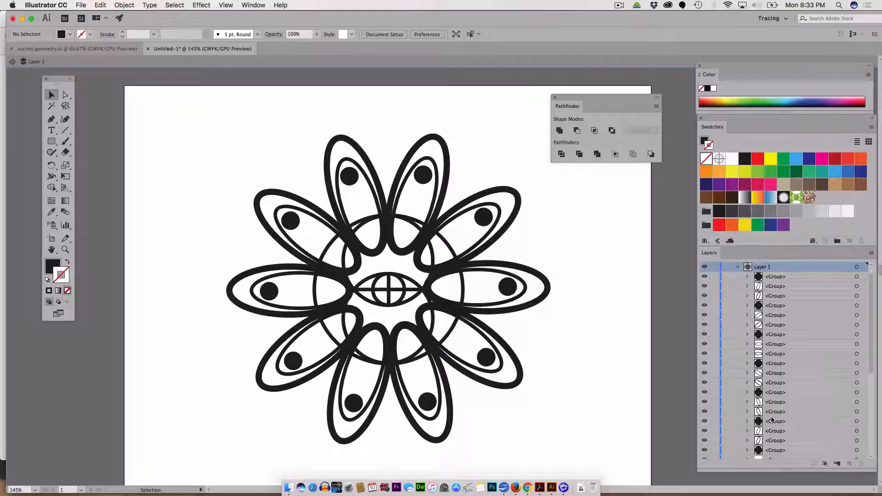
pyautogui.scroll(-5, 771, 419)
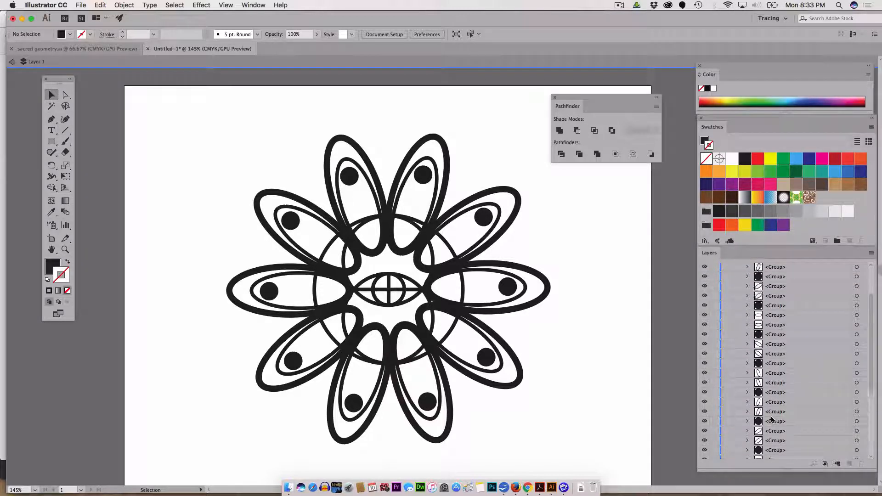
pyautogui.scroll(5, 772, 420)
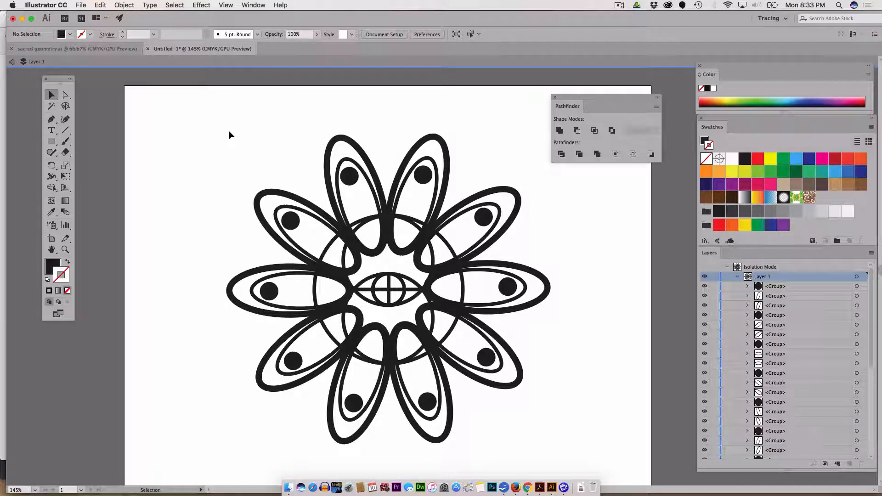
# Step: Examine individual petal outlines and a small petal circle by selecting them one at a time, then deselect everything
pyautogui.click(264, 196)
pyautogui.click(279, 212)
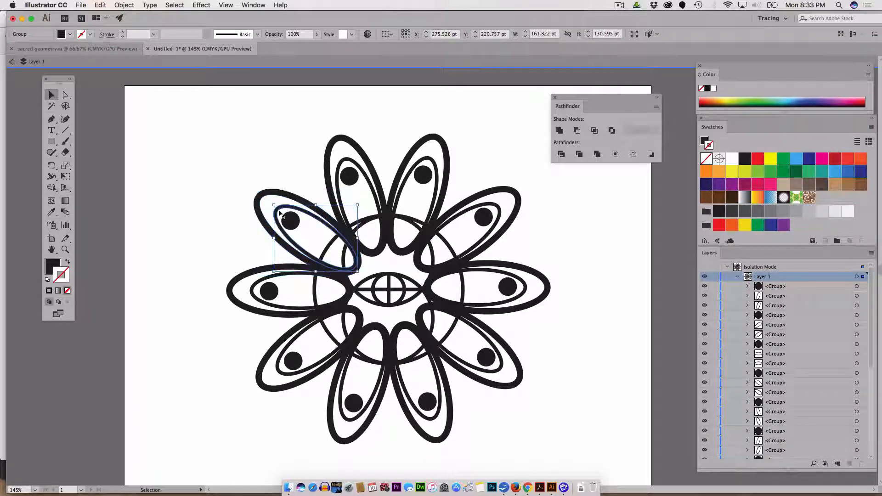
pyautogui.click(257, 165)
pyautogui.moveTo(227, 114); pyautogui.dragTo(263, 148)
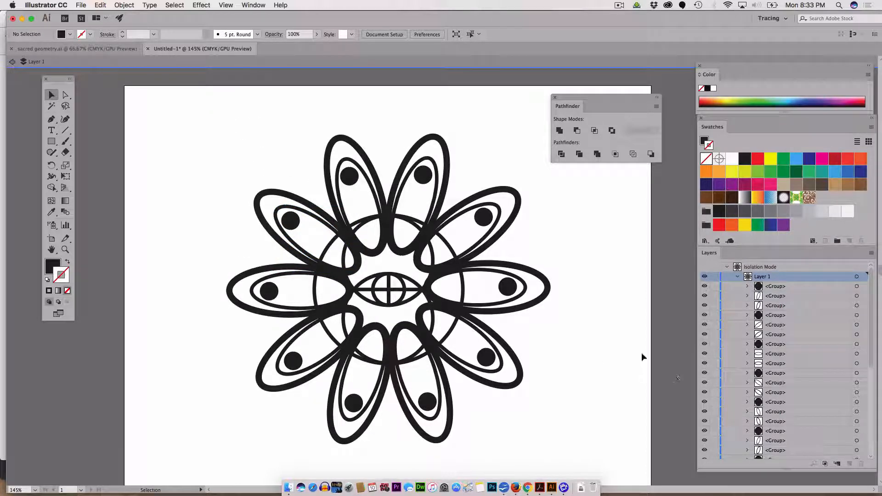
pyautogui.click(524, 376)
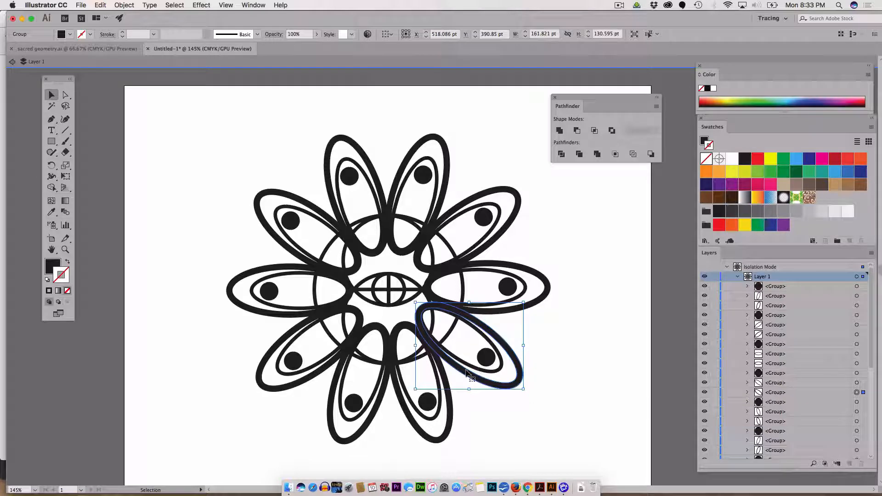
pyautogui.click(429, 404)
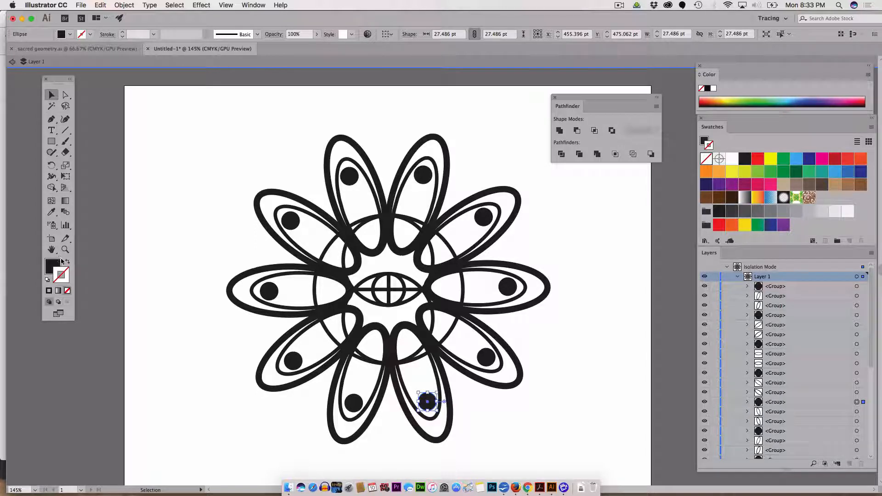
pyautogui.click(258, 285)
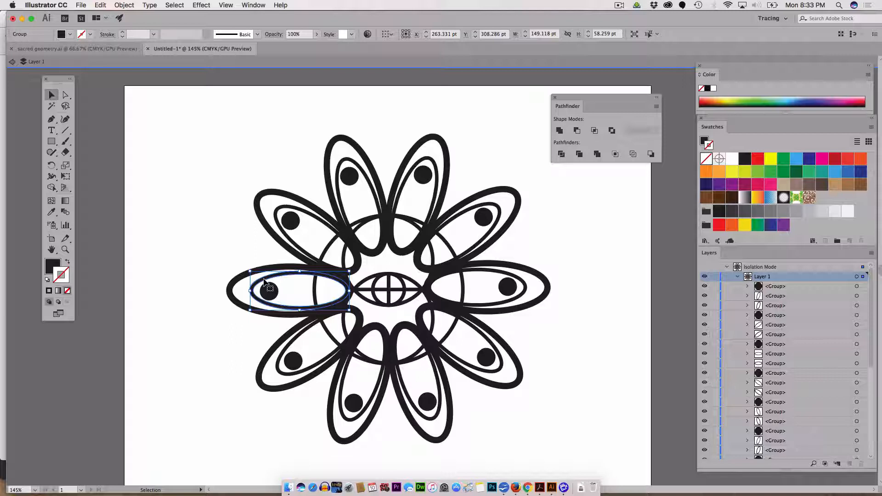
pyautogui.click(227, 153)
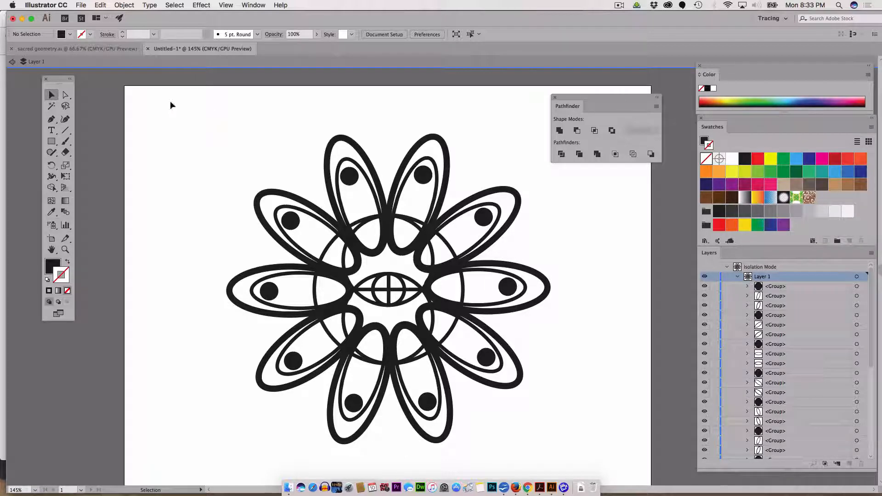
# Step: Exit isolation mode and check the fill and stroke of single petal outlines, the centre circle and the horizontal centre line
pyautogui.click(12, 61)
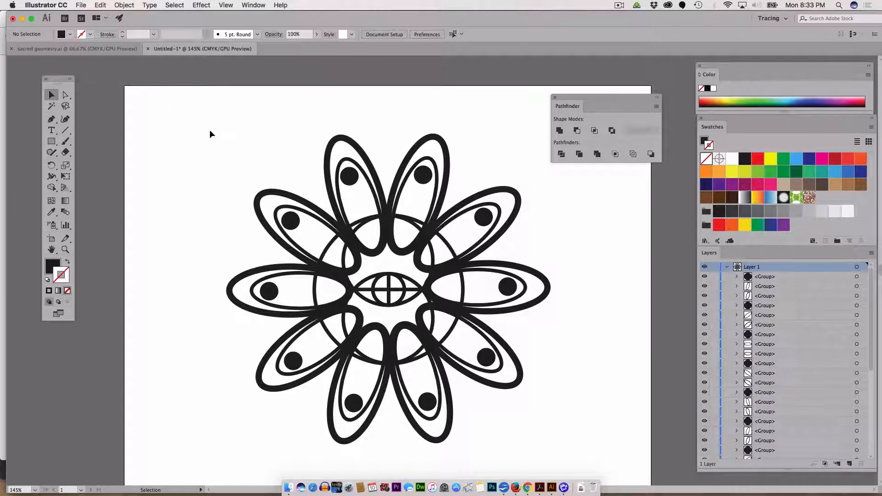
pyautogui.click(342, 140)
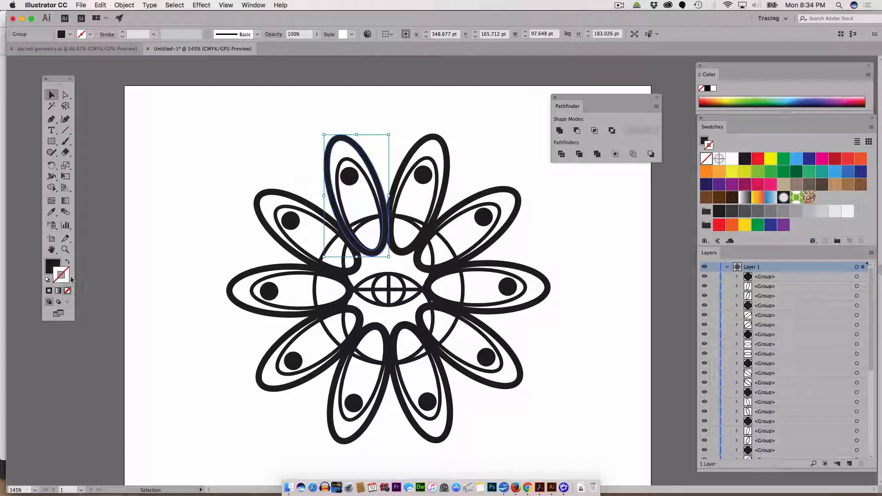
pyautogui.click(285, 276)
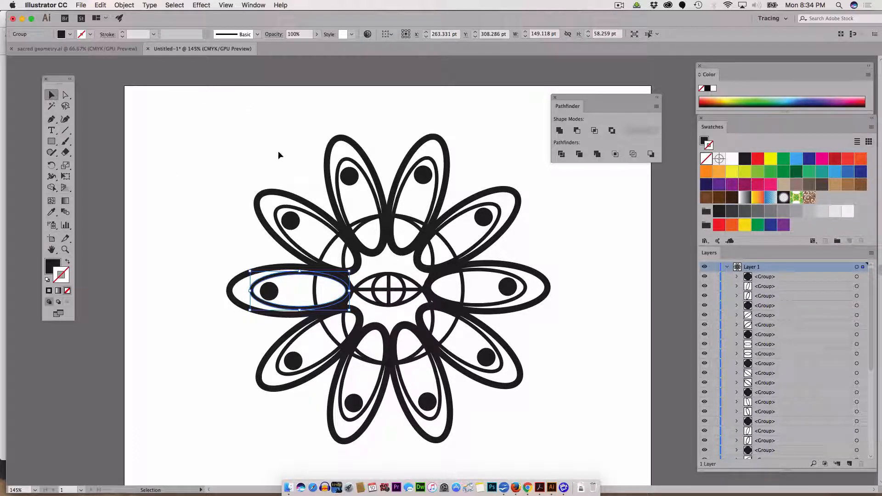
pyautogui.click(383, 287)
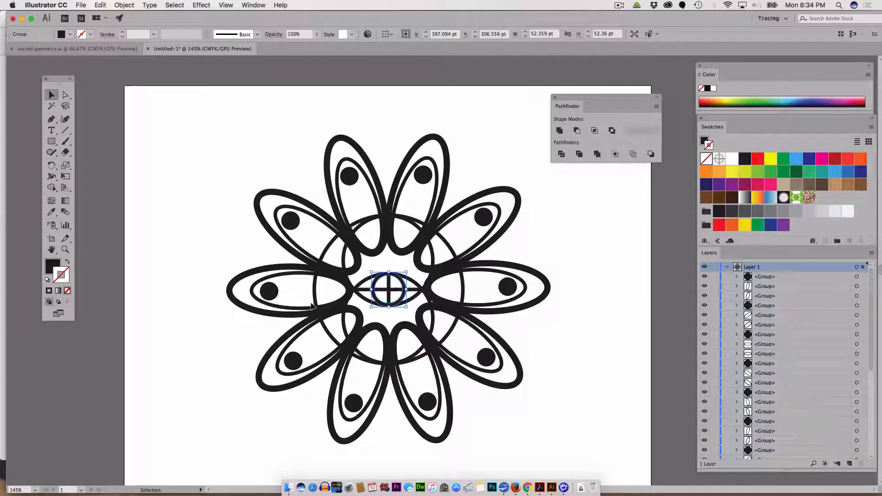
pyautogui.click(303, 311)
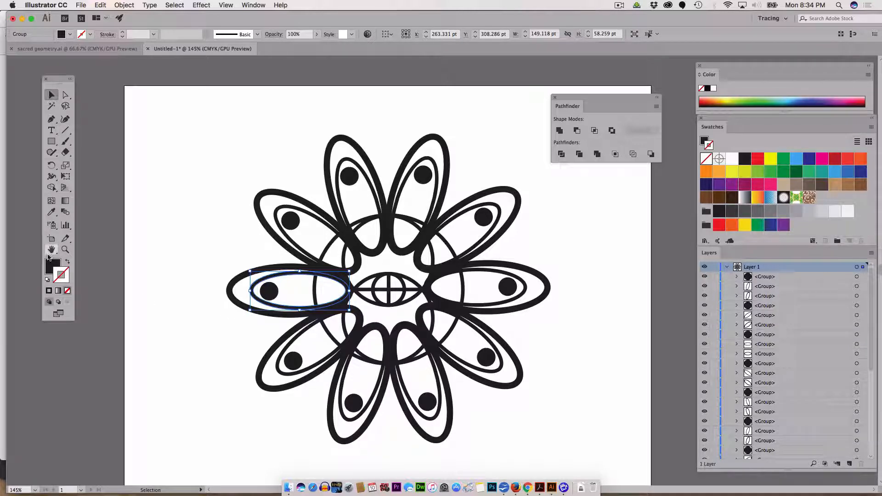
pyautogui.click(373, 289)
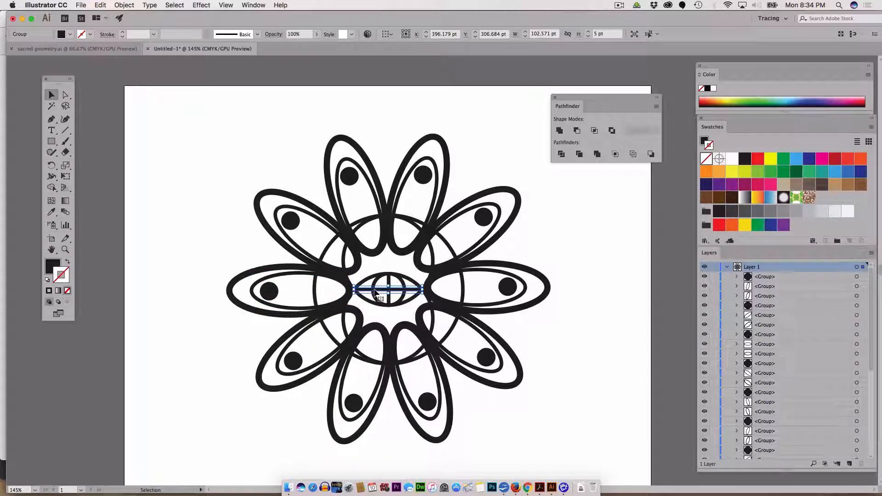
# Step: Select the whole flower and save the drawing to the Desktop as "fill lines.ai" in Illustrator CC format
pyautogui.moveTo(187, 115); pyautogui.dragTo(618, 451)
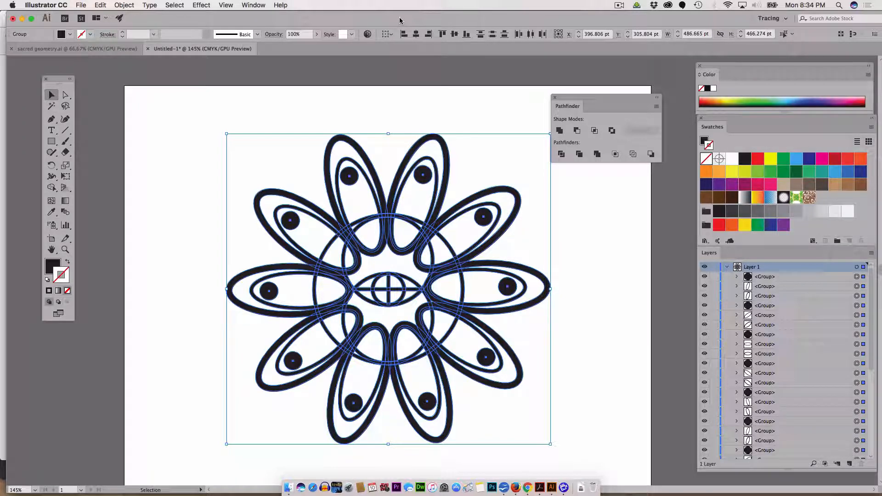
pyautogui.press('super+s')
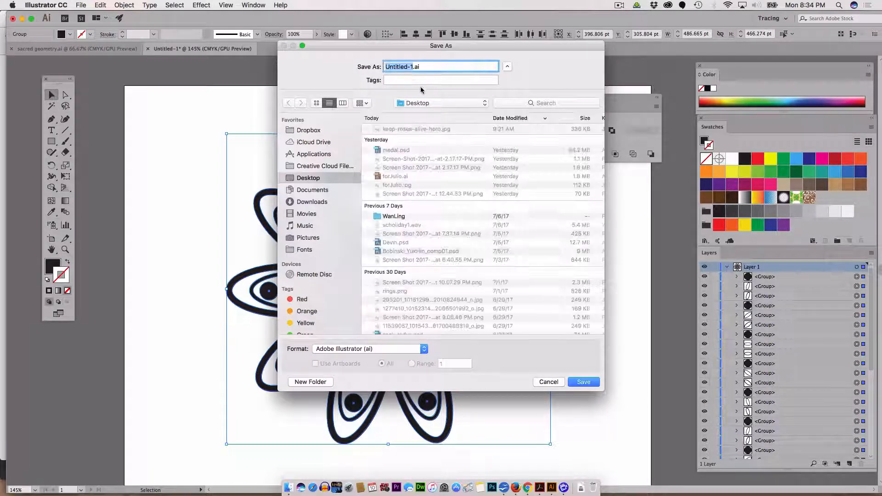
pyautogui.write('f')
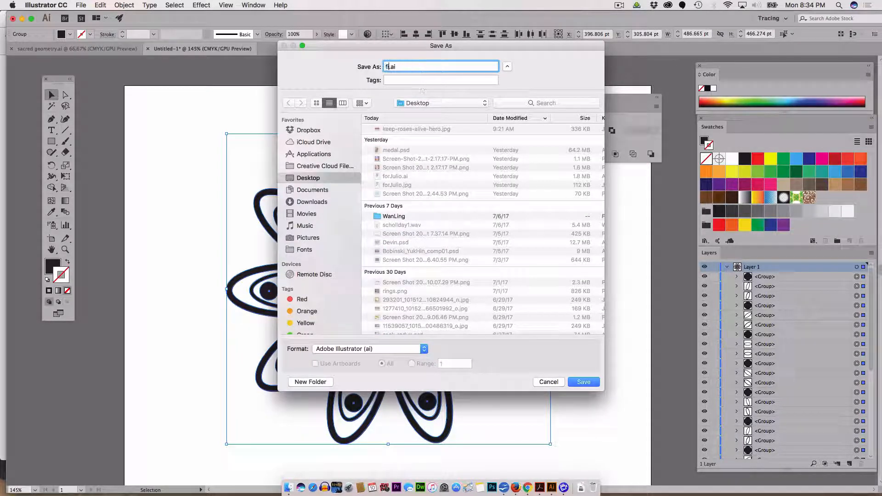
pyautogui.write('ill lines')
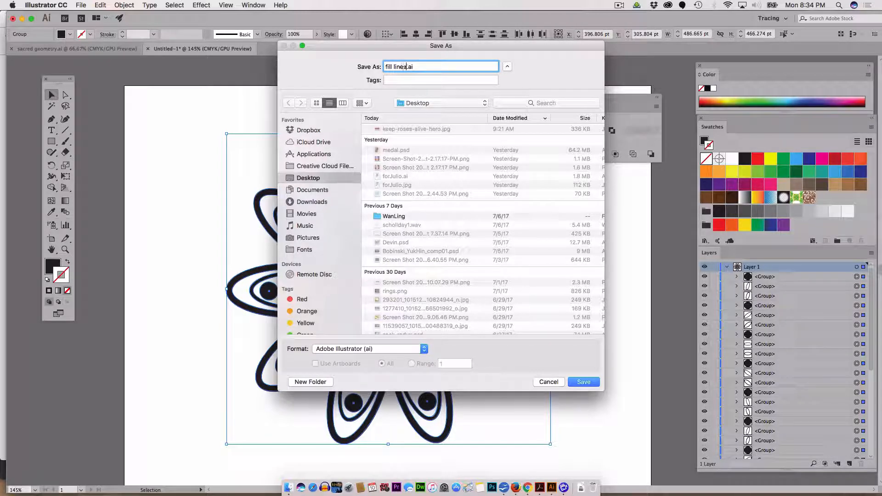
pyautogui.click(581, 382)
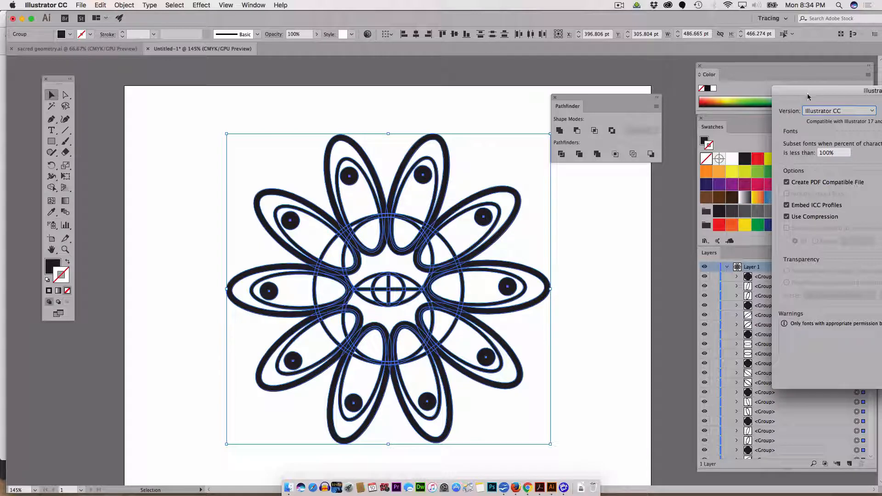
pyautogui.moveTo(807, 93); pyautogui.dragTo(602, 68)
pyautogui.click(776, 345)
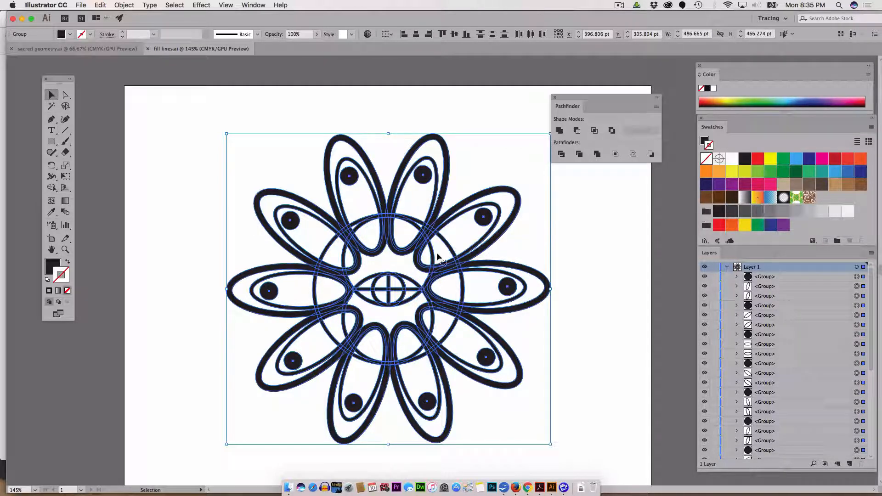
# Step: Fill all the expanded flower shapes with the Orange, Yellow gradient swatch
pyautogui.click(51, 267)
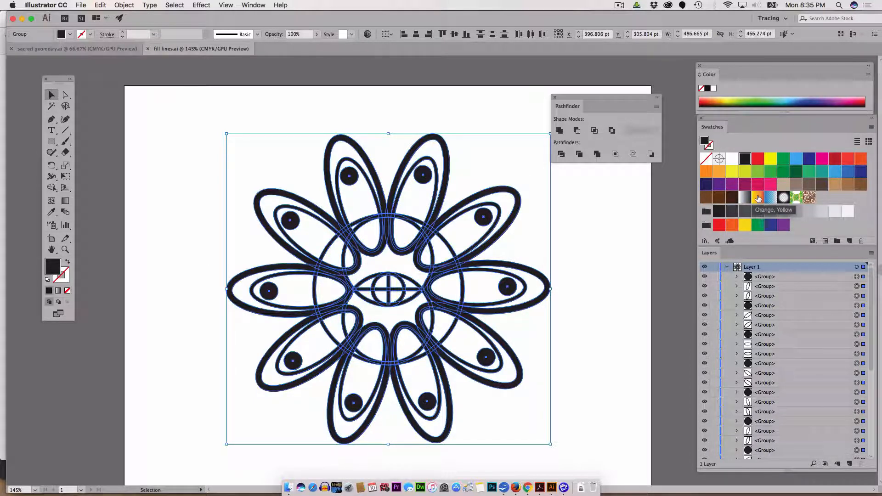
pyautogui.hscroll(-2, 487, 255)
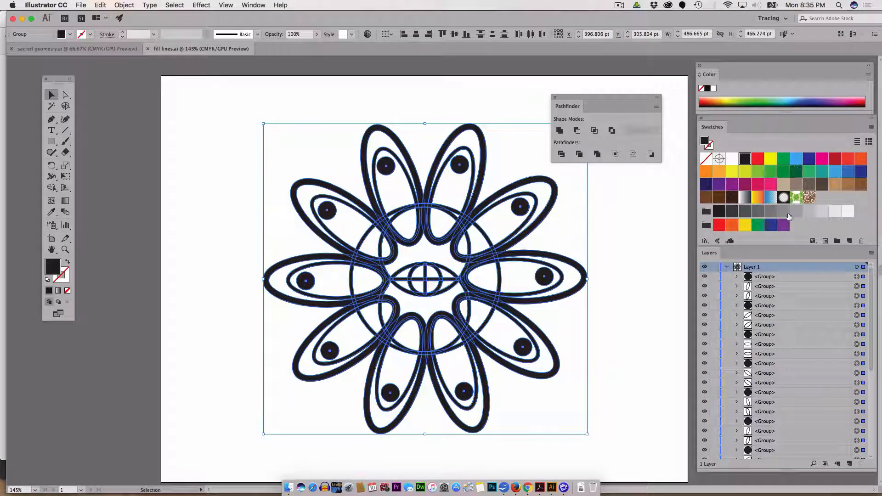
pyautogui.click(758, 198)
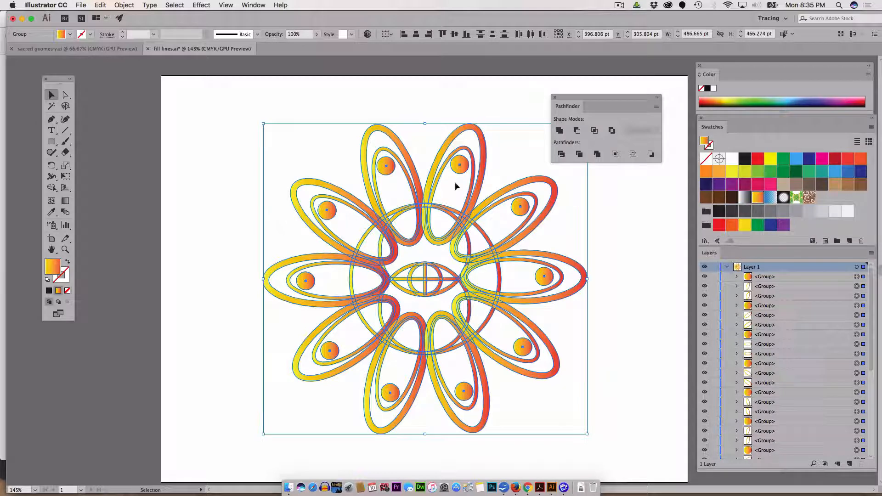
pyautogui.hscroll(1, 455, 187)
pyautogui.scroll(1, 456, 186)
pyautogui.hscroll(5, 455, 186)
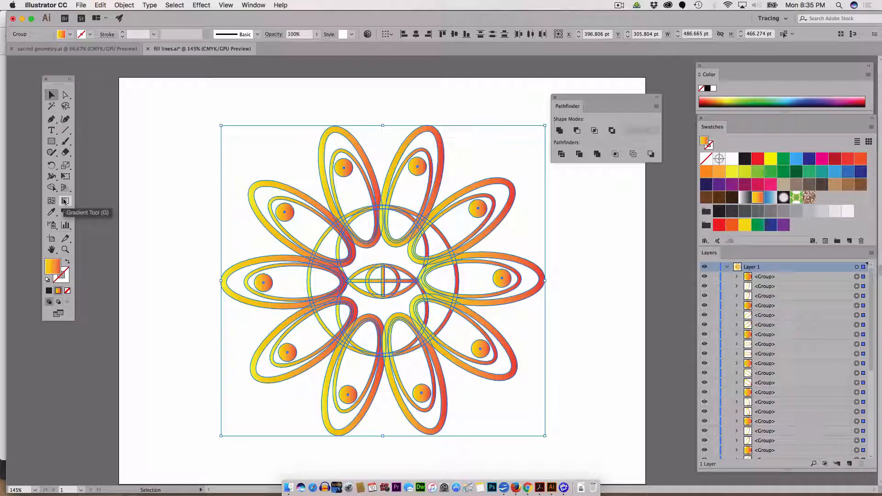
# Step: Activate the Gradient tool, show the gradient settings, and place them clear of the Pathfinder options
pyautogui.click(65, 201)
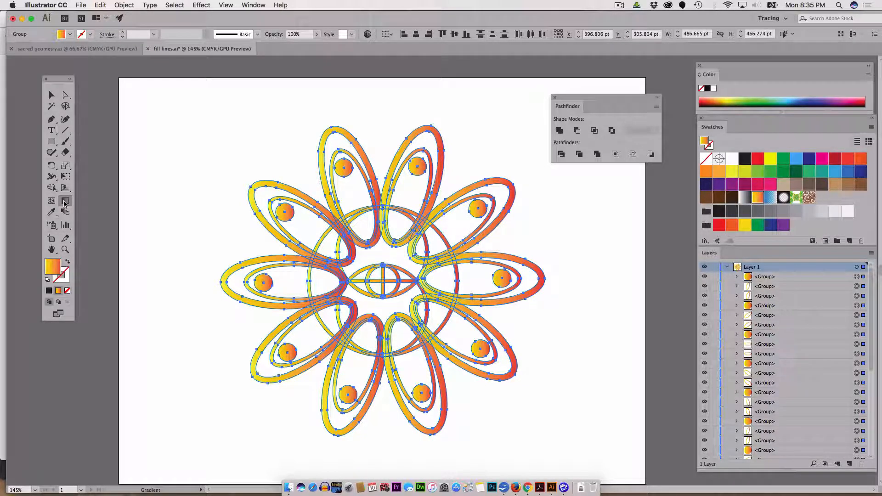
pyautogui.doubleClick(66, 202)
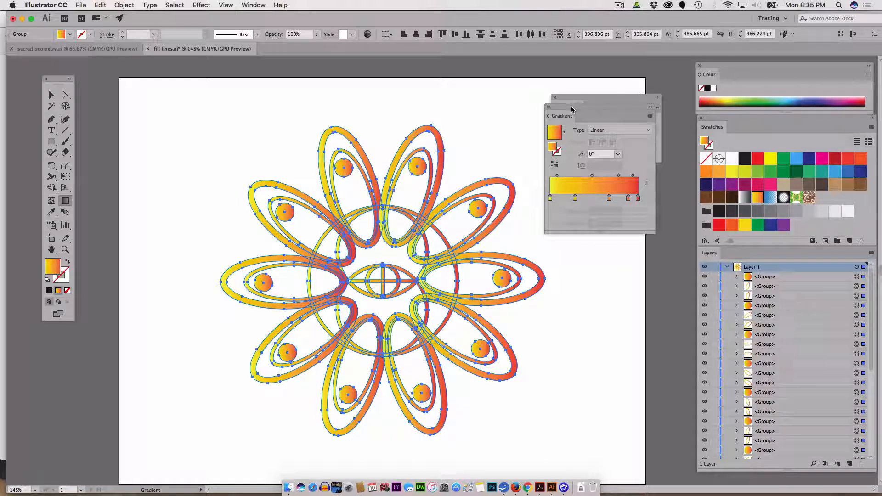
pyautogui.moveTo(565, 112); pyautogui.dragTo(574, 224)
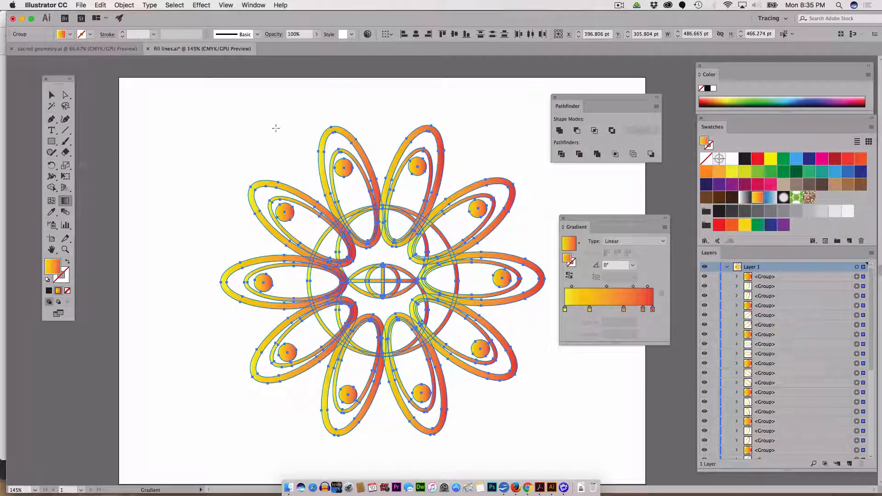
# Step: Try sweeping one gradient over the whole flower from top to bottom, undo it, and try a diagonal sweep, undoing that too
pyautogui.moveTo(348, 127); pyautogui.dragTo(336, 429)
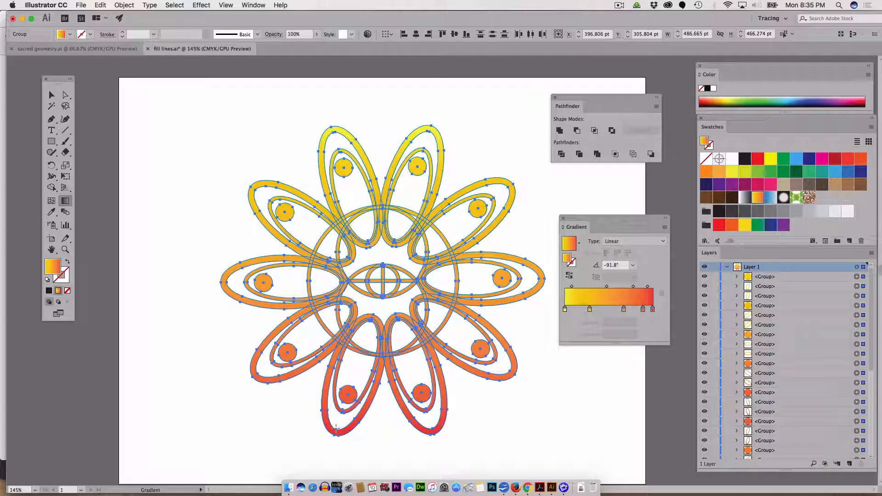
pyautogui.press('super+z')
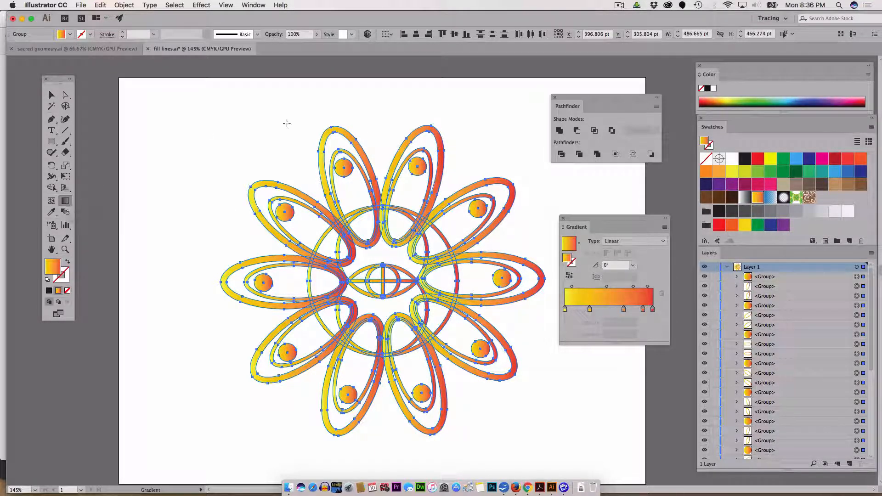
pyautogui.moveTo(331, 129); pyautogui.dragTo(441, 429)
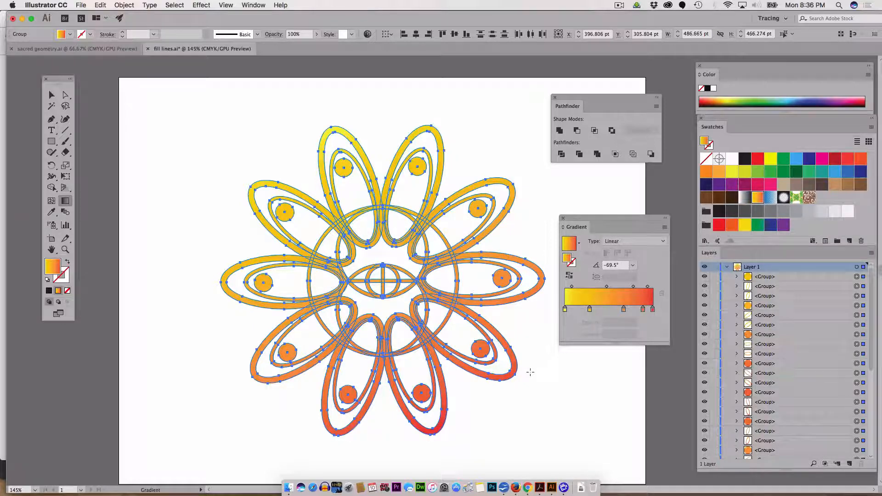
pyautogui.press('super+z')
pyautogui.press('super+z')
pyautogui.press('super+z')
pyautogui.press('super+z')
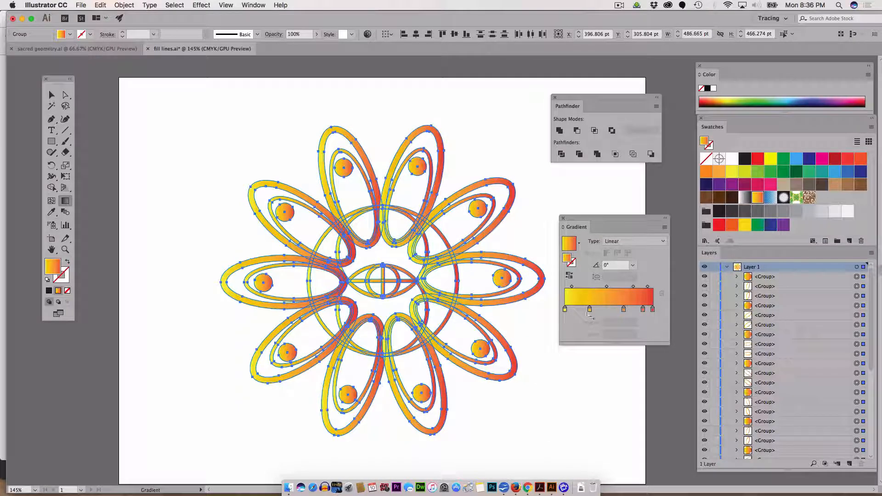
# Step: Rework the gradient to three stops, yellow at both ends and orange-red in the middle, and store it as a new swatch
pyautogui.moveTo(624, 310); pyautogui.dragTo(653, 331)
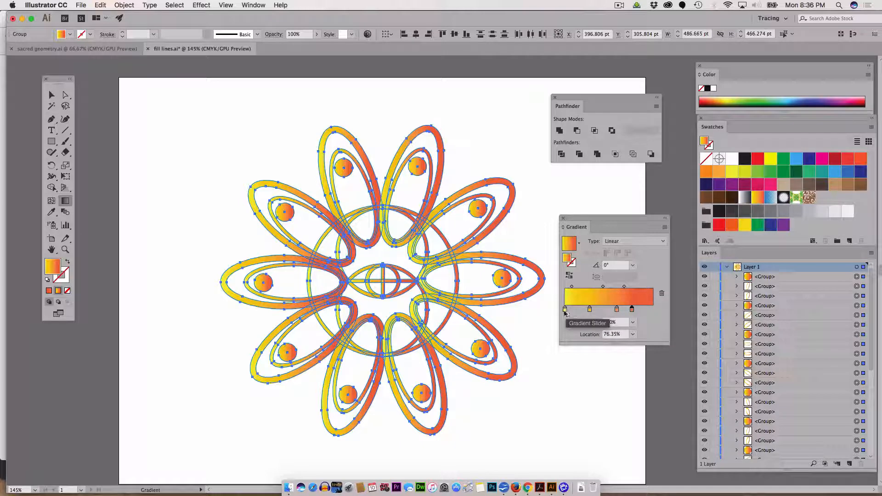
pyautogui.moveTo(565, 312); pyautogui.dragTo(583, 345)
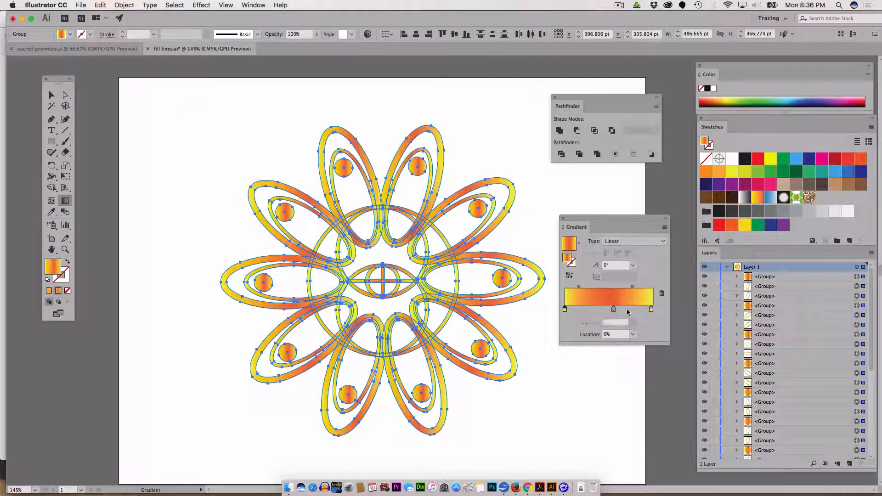
pyautogui.moveTo(613, 311); pyautogui.dragTo(640, 286)
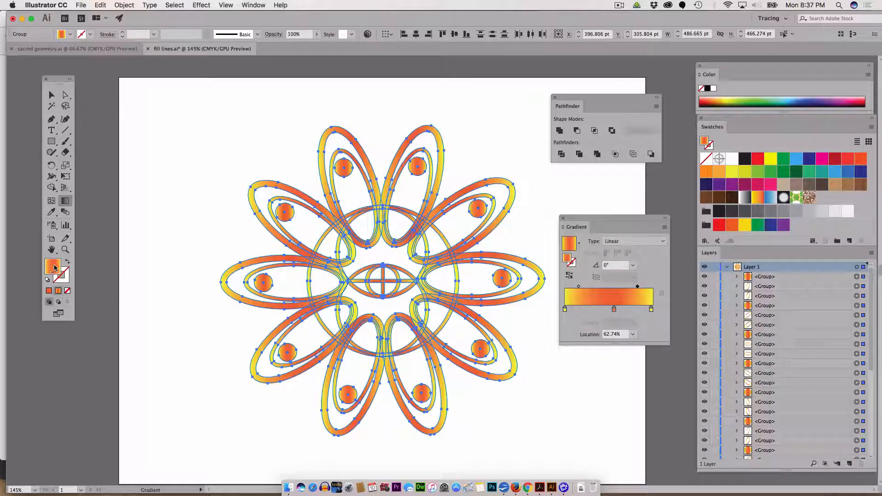
pyautogui.moveTo(54, 267); pyautogui.dragTo(821, 203)
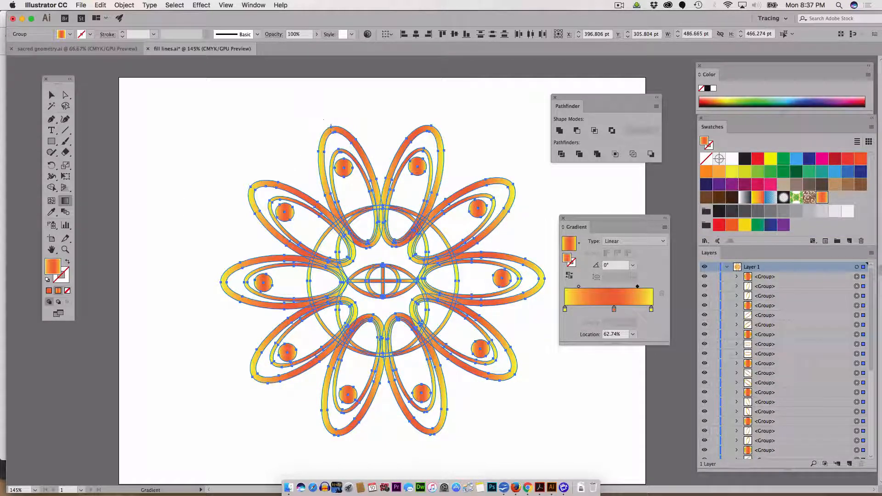
# Step: Sweep the new linear gradient over the flower, reverse its stops, and redraw it diagonally across the centre at about -44°
pyautogui.moveTo(331, 125); pyautogui.dragTo(353, 430)
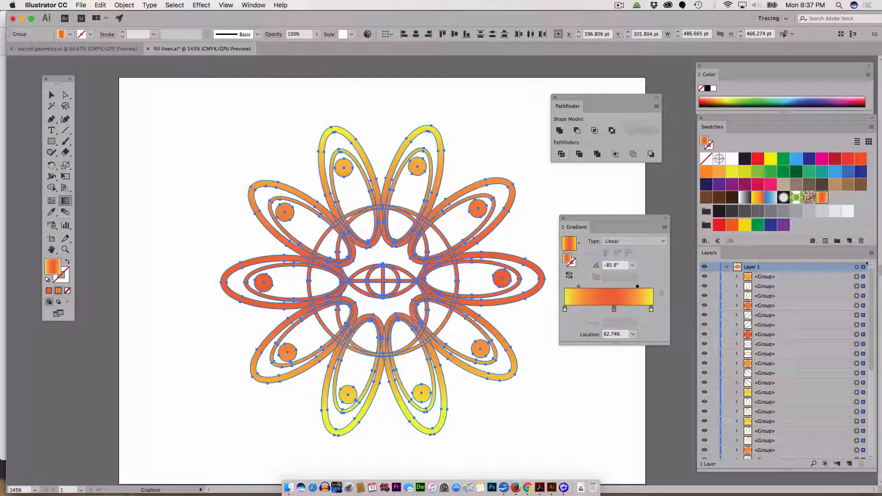
pyautogui.click(569, 276)
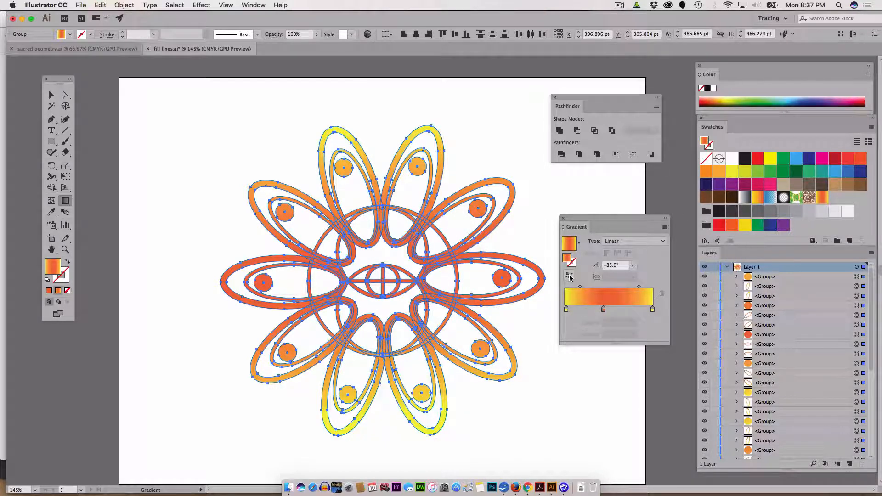
pyautogui.moveTo(439, 379); pyautogui.dragTo(415, 141)
pyautogui.moveTo(325, 240); pyautogui.dragTo(433, 345)
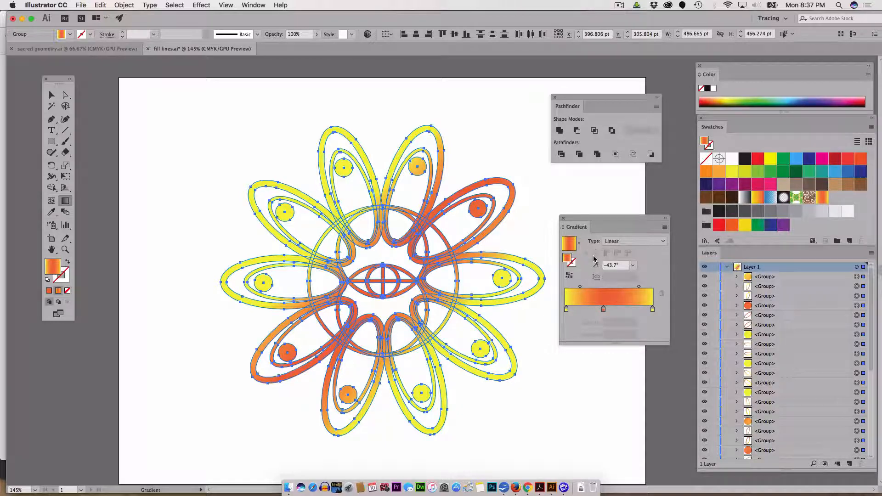
# Step: Change the gradient type to Radial, spread it from the flower's centre to a lower-right petal tip, and deselect the artwork
pyautogui.click(617, 242)
pyautogui.click(620, 261)
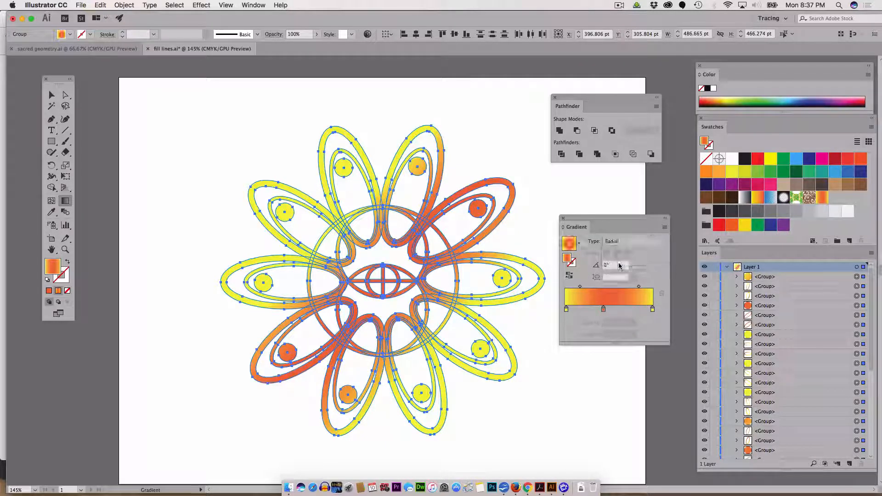
pyautogui.moveTo(381, 279); pyautogui.dragTo(509, 366)
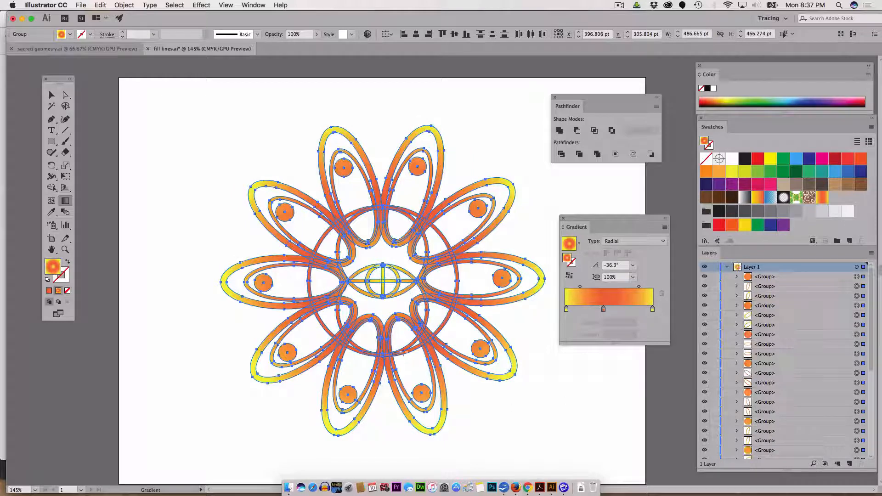
pyautogui.click(51, 96)
pyautogui.click(125, 128)
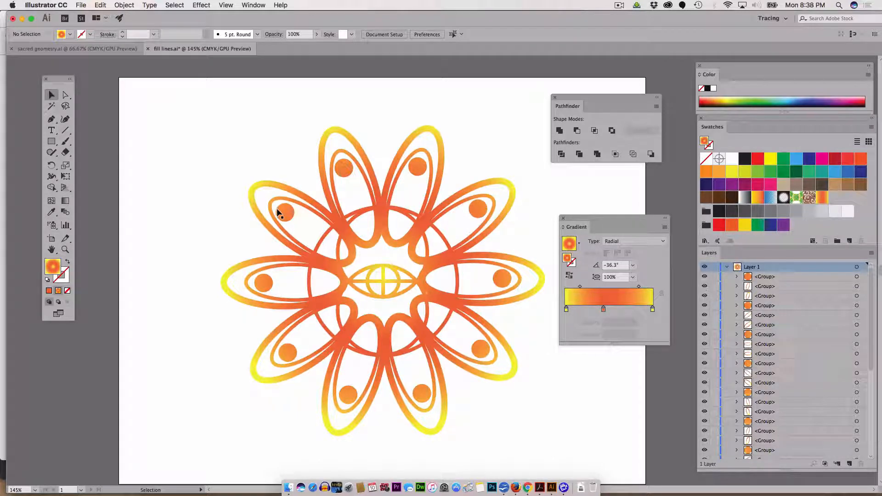
# Step: Create a new landscape Letter document of 792 x 612 pt in CMYK Color
pyautogui.press('super+n')
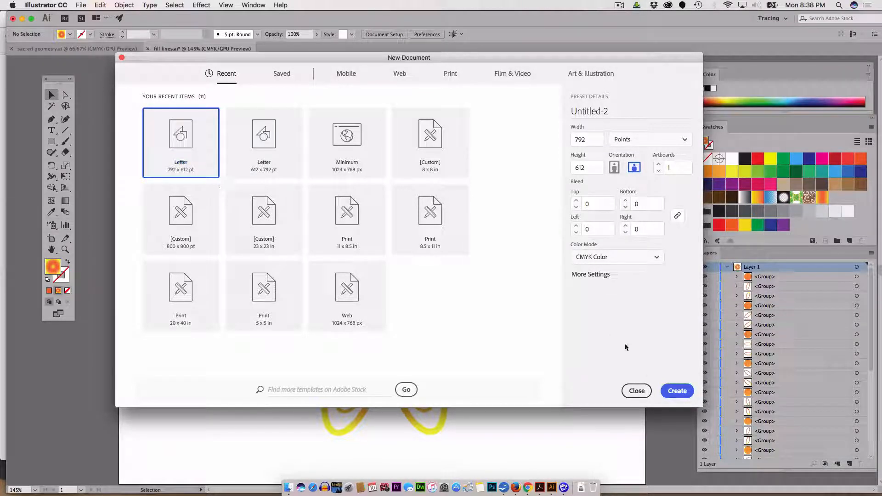
pyautogui.click(677, 391)
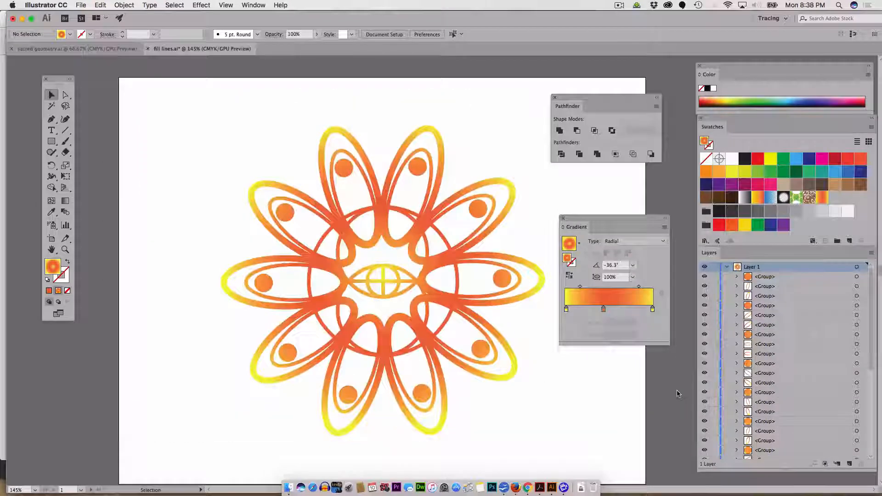
pyautogui.hscroll(5, 469, 279)
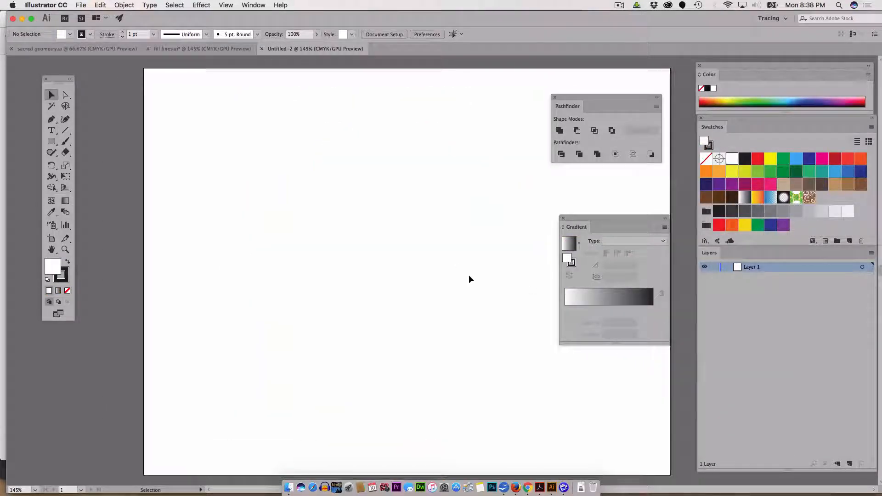
# Step: Draw an unfilled hexagon about 185 by 161 pt with a 9 pt black stroke and move it near the artboard's middle
pyautogui.click(51, 142)
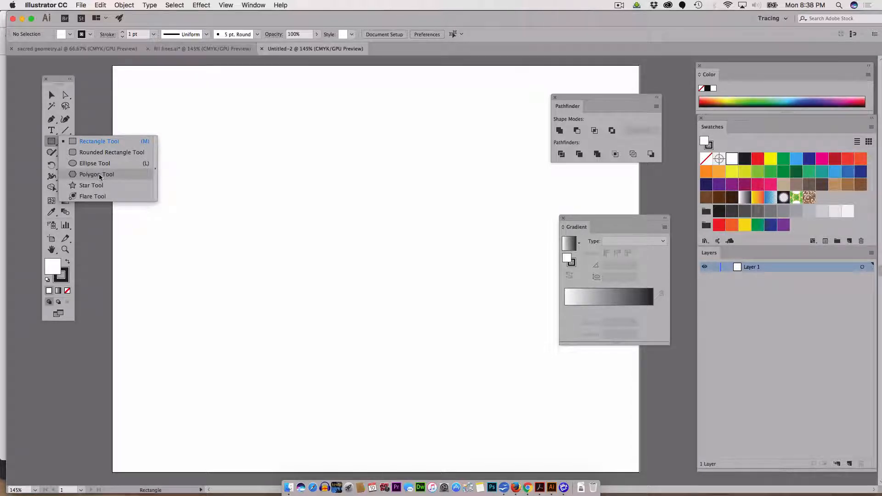
pyautogui.click(99, 174)
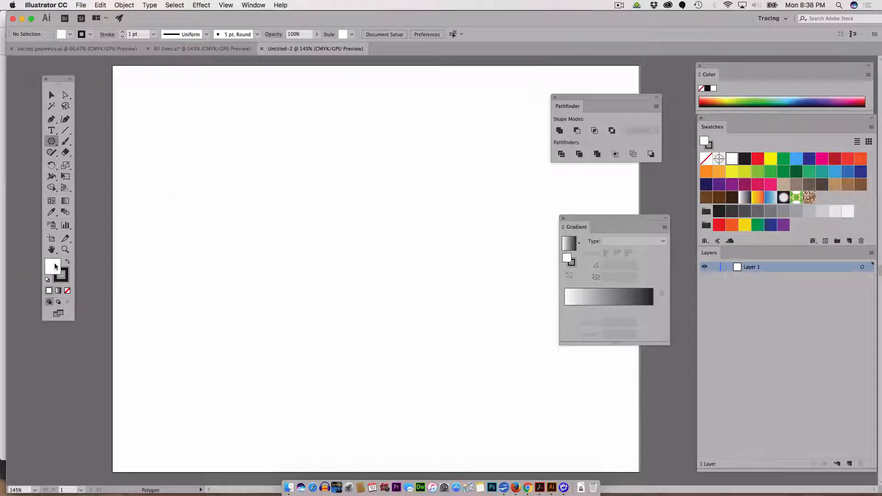
pyautogui.click(68, 290)
pyautogui.press('x')
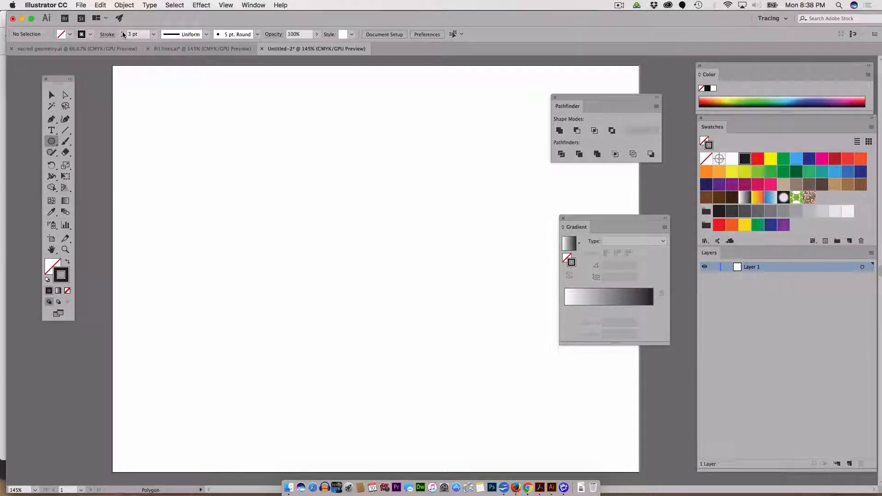
pyautogui.click(122, 32)
pyautogui.click(122, 33)
pyautogui.click(122, 33)
pyautogui.click(123, 32)
pyautogui.click(123, 32)
pyautogui.click(123, 33)
pyautogui.moveTo(217, 164)
pyautogui.mouseDown()
pyautogui.moveTo(331, 275)
pyautogui.moveTo(289, 230)
pyautogui.moveTo(248, 211)
pyautogui.moveTo(213, 225)
pyautogui.mouseUp()
pyautogui.click(52, 95)
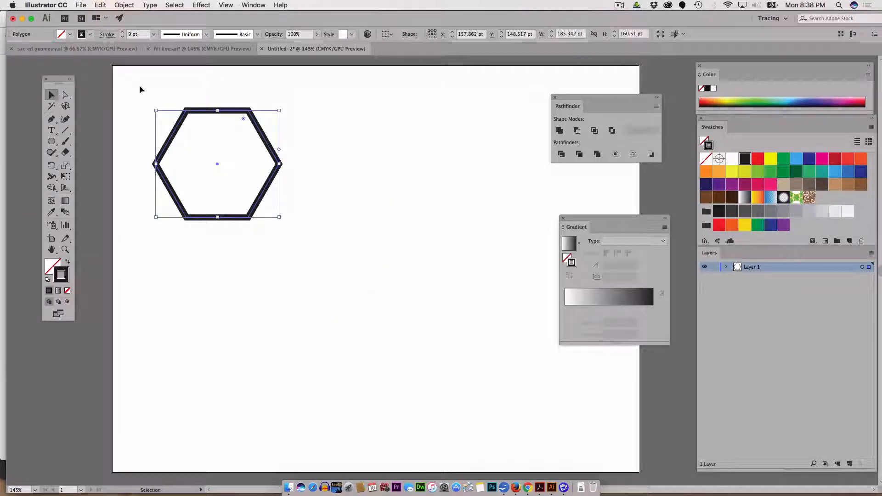
pyautogui.moveTo(198, 111); pyautogui.dragTo(376, 204)
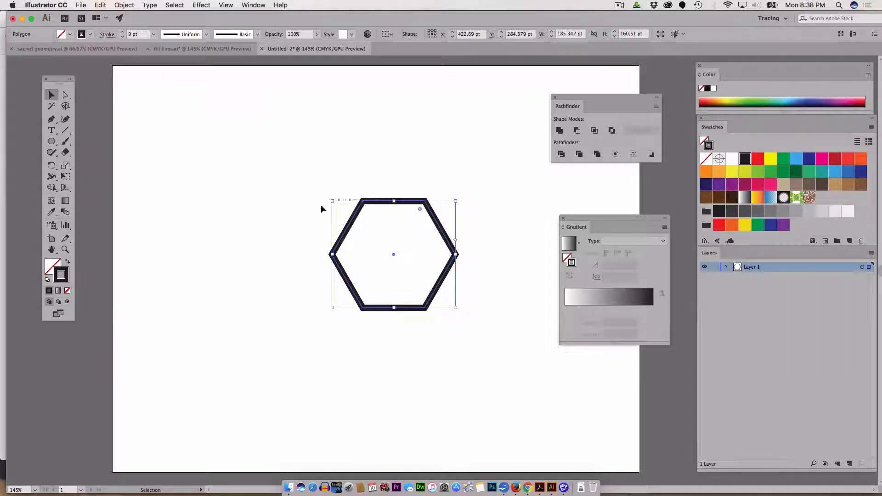
# Step: Duplicate the hexagon to its lower left and copy that one directly above, so all three share edges as a honeycomb cluster
pyautogui.click(407, 316)
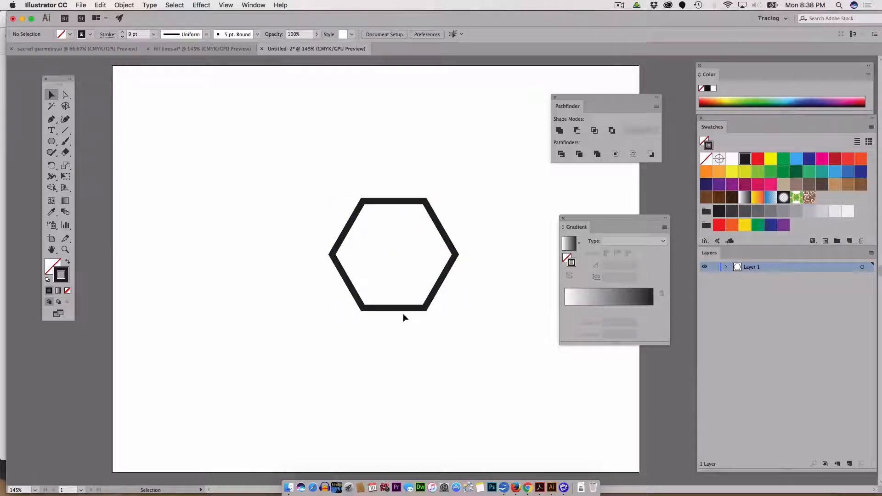
pyautogui.moveTo(373, 309); pyautogui.dragTo(311, 364)
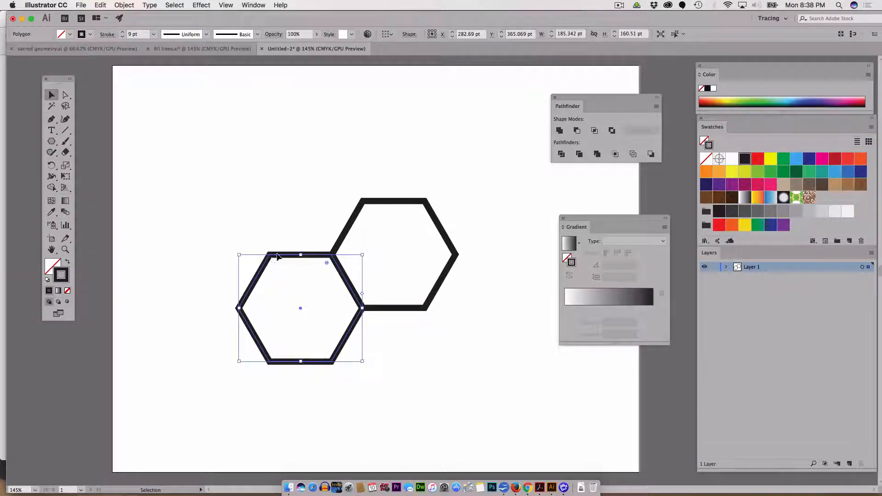
pyautogui.moveTo(277, 258); pyautogui.dragTo(278, 150)
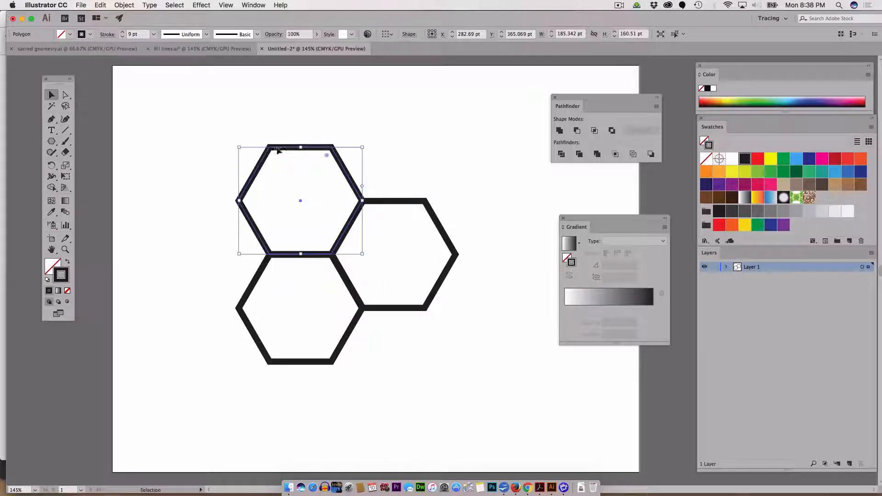
pyautogui.click(400, 120)
# Step: Expand the fill and stroke of all three hexagons and list the contents of Layer 1
pyautogui.moveTo(194, 131); pyautogui.dragTo(504, 406)
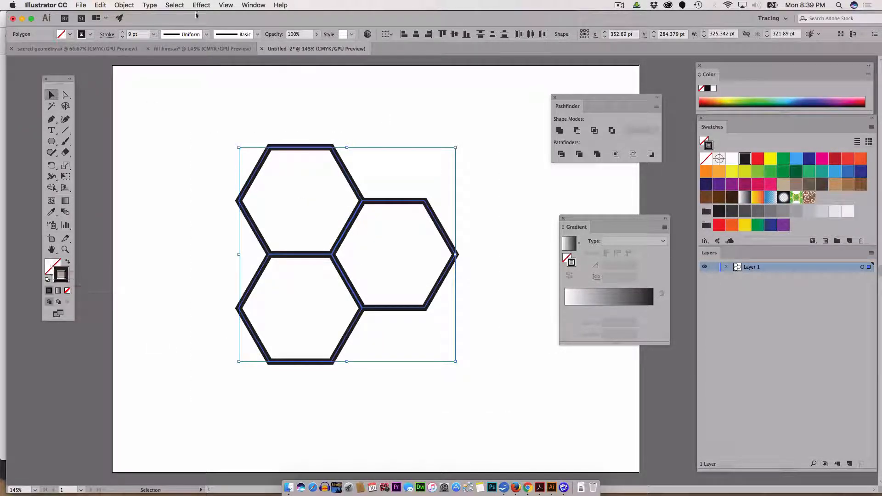
pyautogui.click(125, 5)
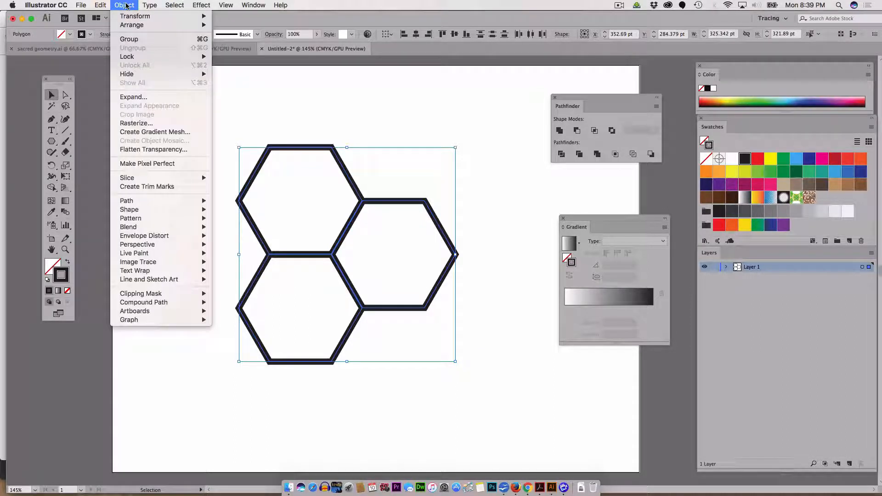
pyautogui.click(141, 97)
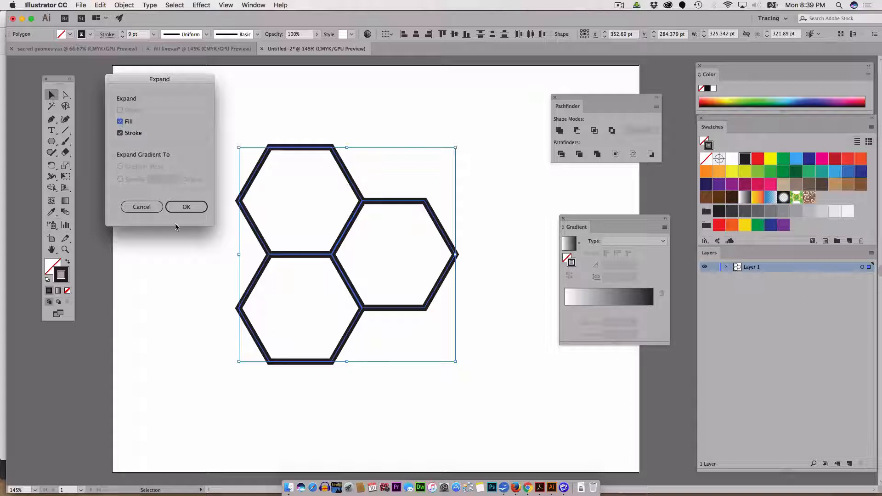
pyautogui.click(185, 209)
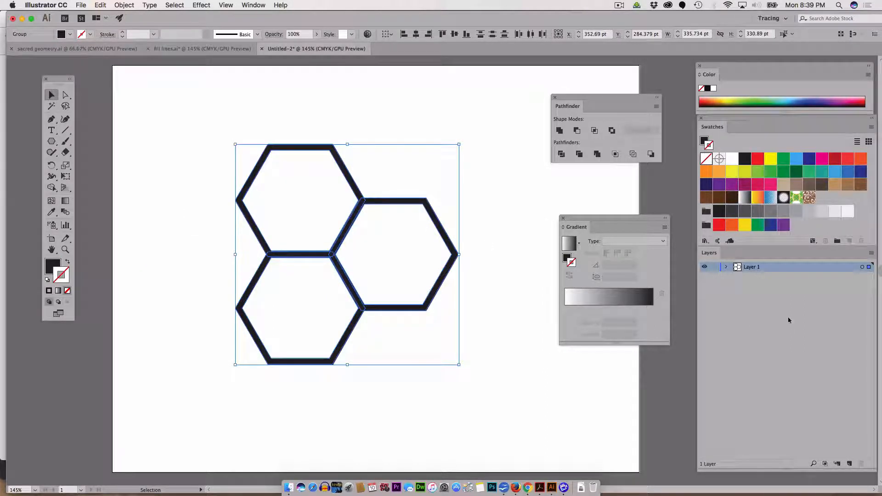
pyautogui.click(726, 267)
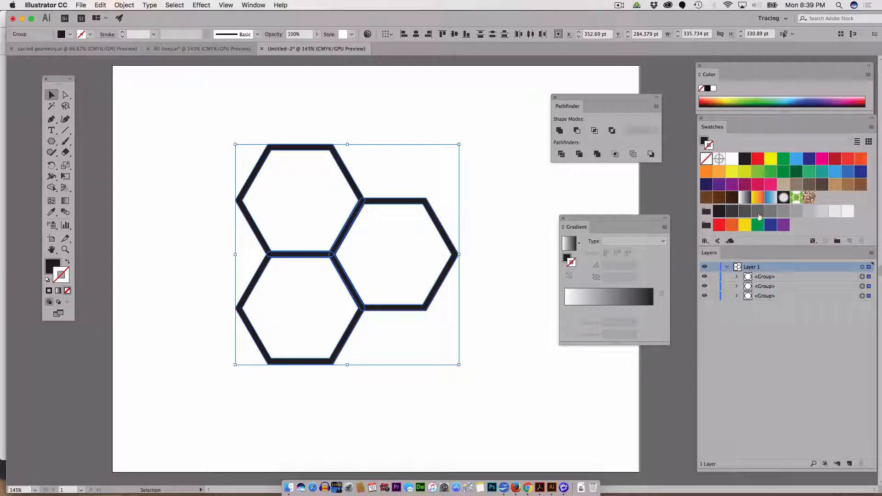
# Step: Fill the expanded hexagons with the linear White, Black gradient swatch
pyautogui.click(54, 266)
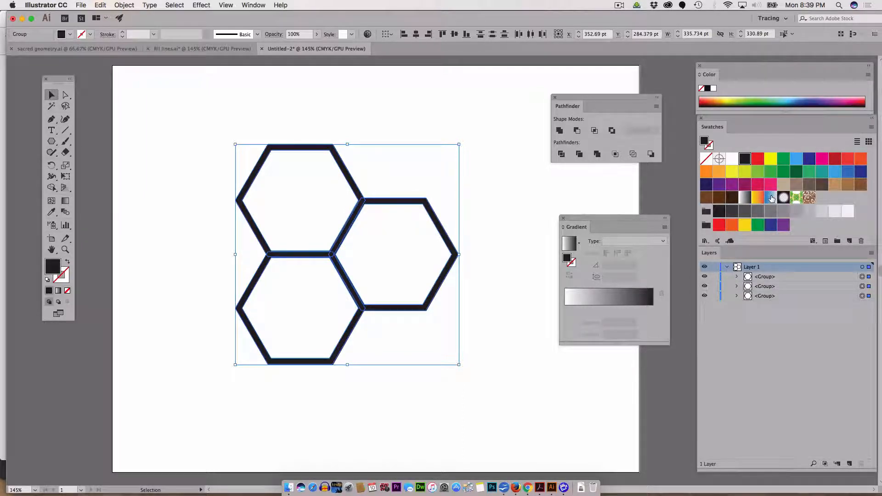
pyautogui.click(256, 6)
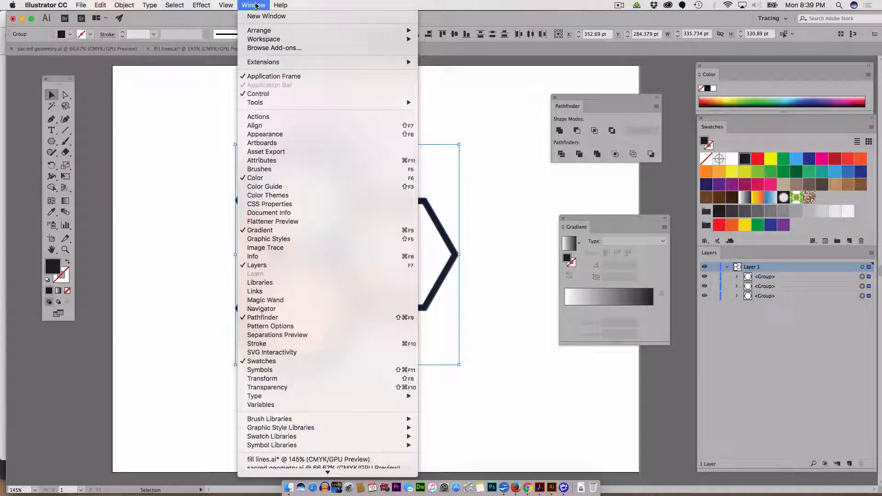
pyautogui.click(256, 6)
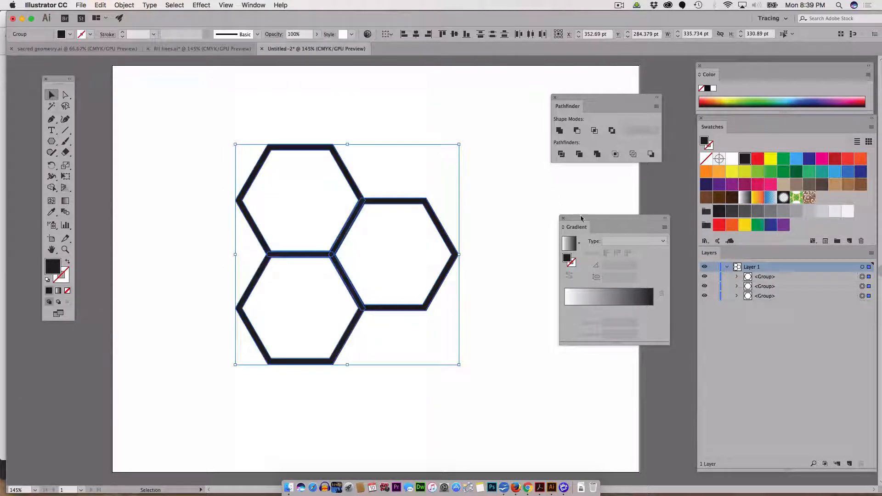
pyautogui.moveTo(581, 217); pyautogui.dragTo(545, 176)
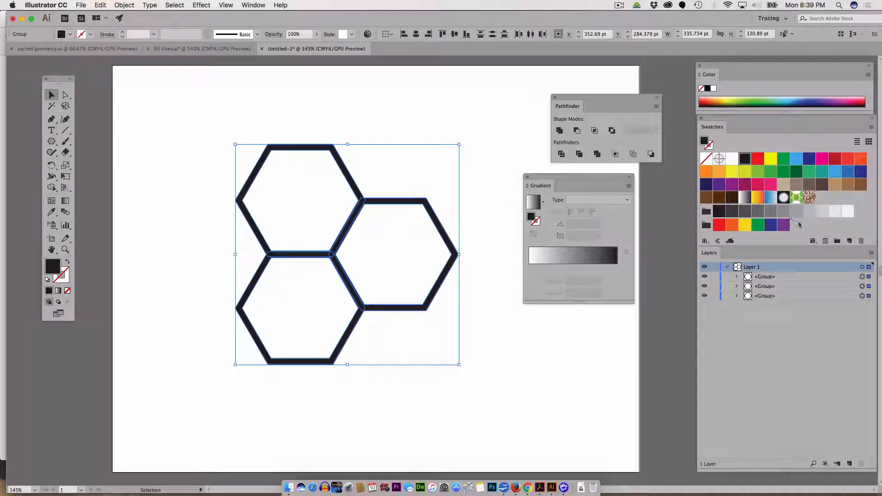
pyautogui.click(745, 199)
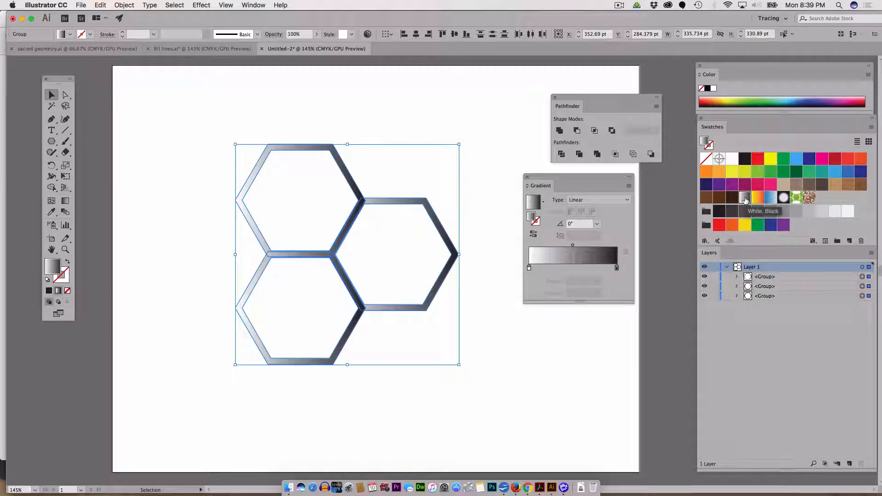
# Step: Recolour the gradient's black stop orange (C 0, M 44.71, Y 83.53, K 0) and its white stop purple (C 40.78, M 84.31, Y 0, K 0)
pyautogui.click(616, 268)
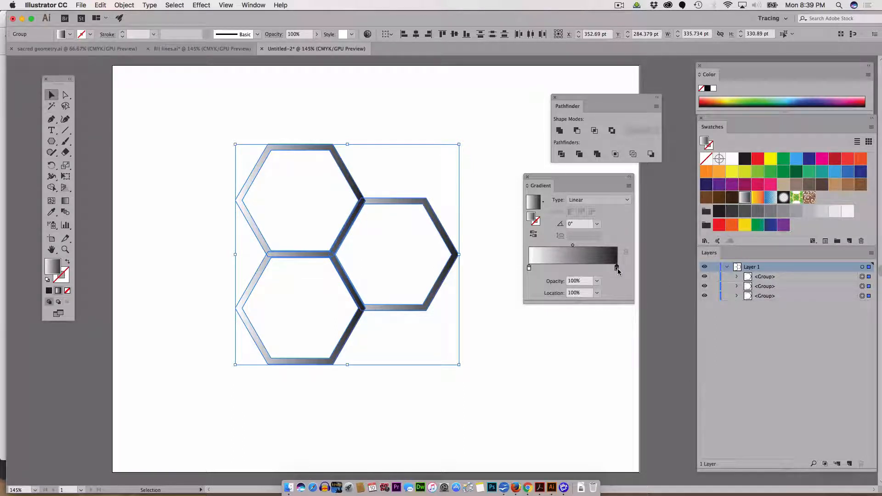
pyautogui.doubleClick(617, 268)
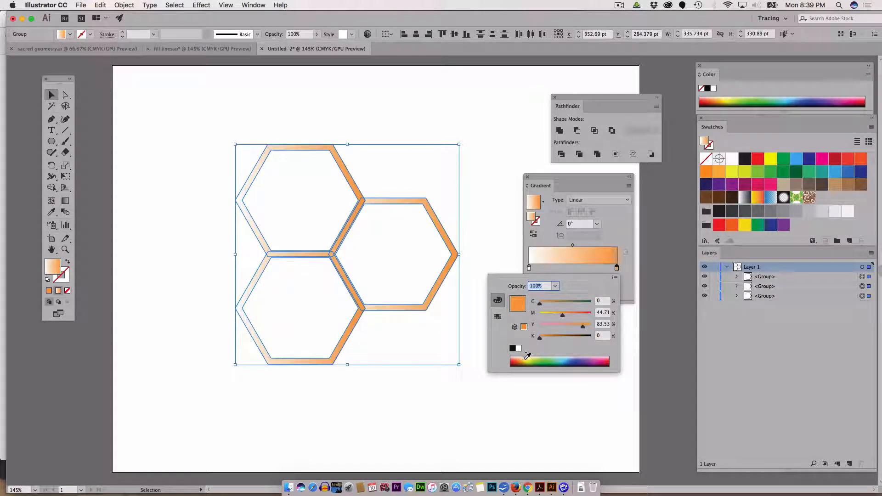
pyautogui.click(494, 242)
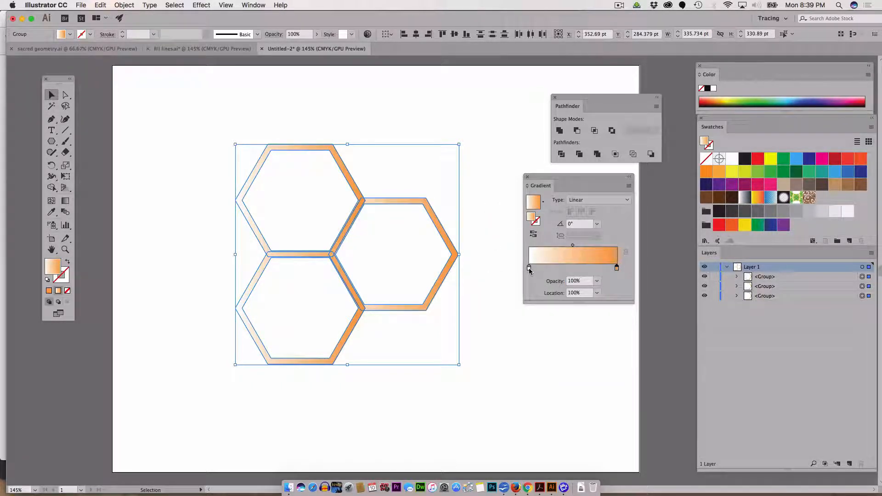
pyautogui.doubleClick(529, 268)
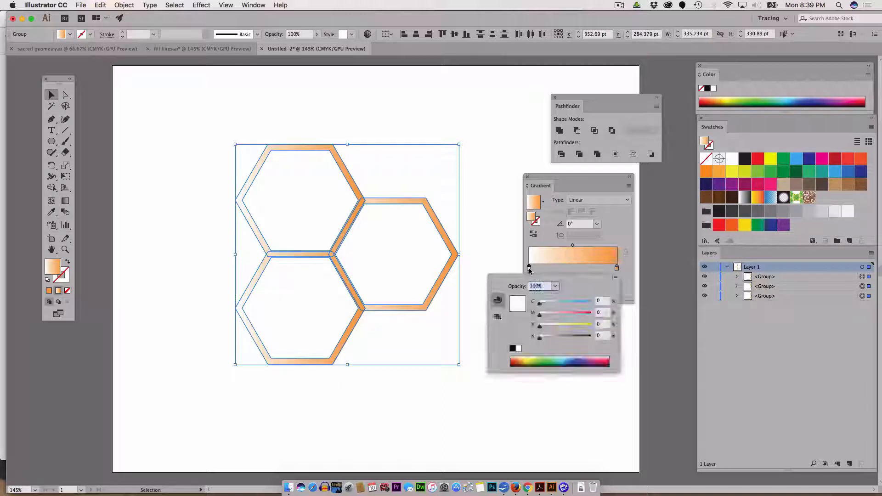
pyautogui.click(592, 357)
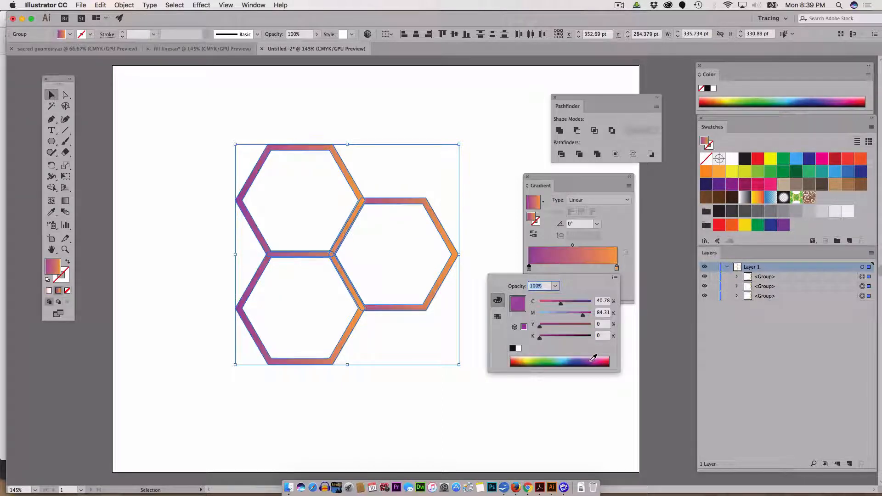
pyautogui.click(499, 208)
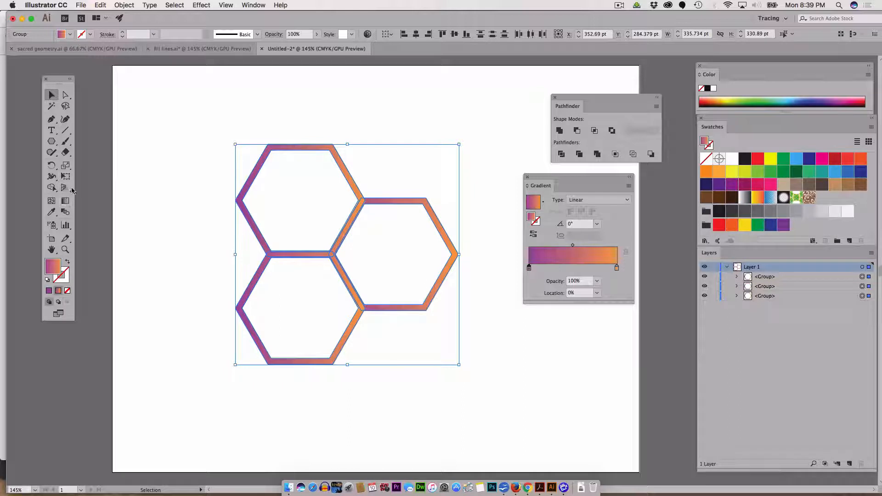
# Step: Redraw the gradient diagonally across the whole hexagon cluster at about -59.4°, from the upper hexagon's top edge down to the lower right, and deselect
pyautogui.click(65, 200)
pyautogui.moveTo(287, 144); pyautogui.dragTo(380, 308)
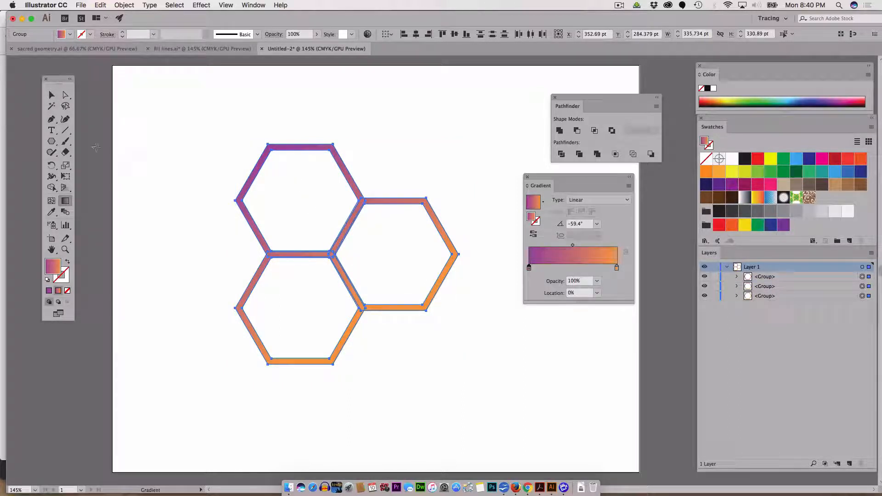
pyautogui.click(52, 95)
pyautogui.click(184, 176)
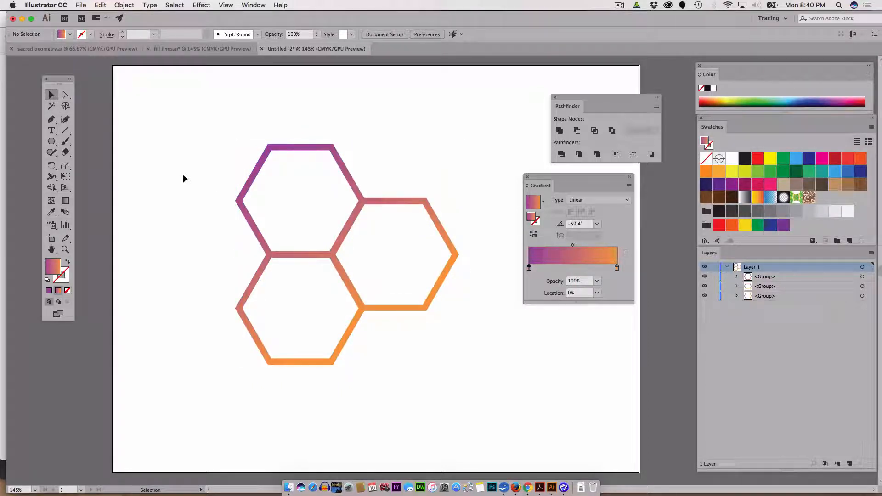
# Step: Add a blue middle stop (C 77.65, M 27.06, Y 0, K 0) to the cluster's gradient and swap it with the orange stop, placing orange at about 53%
pyautogui.moveTo(210, 146); pyautogui.dragTo(413, 358)
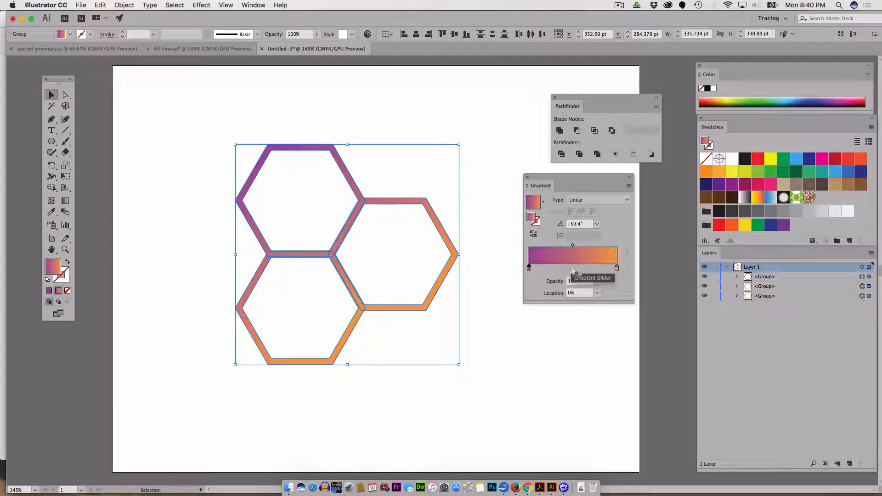
pyautogui.click(572, 267)
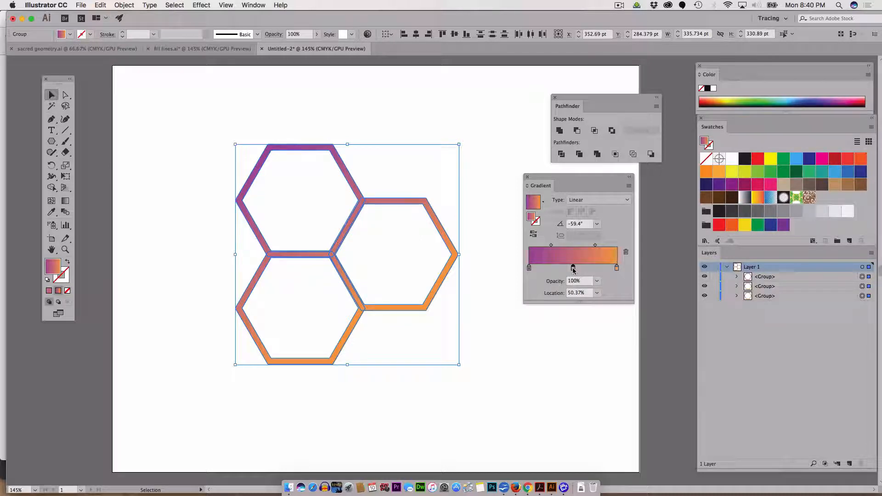
pyautogui.doubleClick(573, 268)
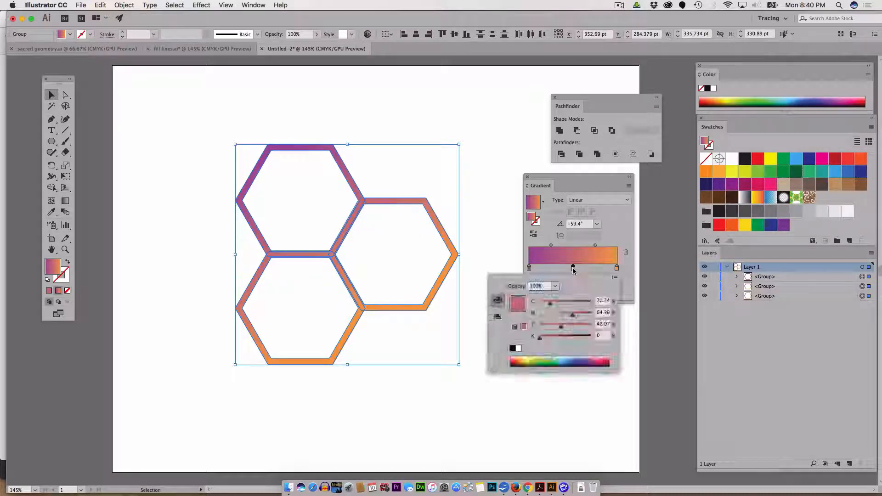
pyautogui.click(567, 359)
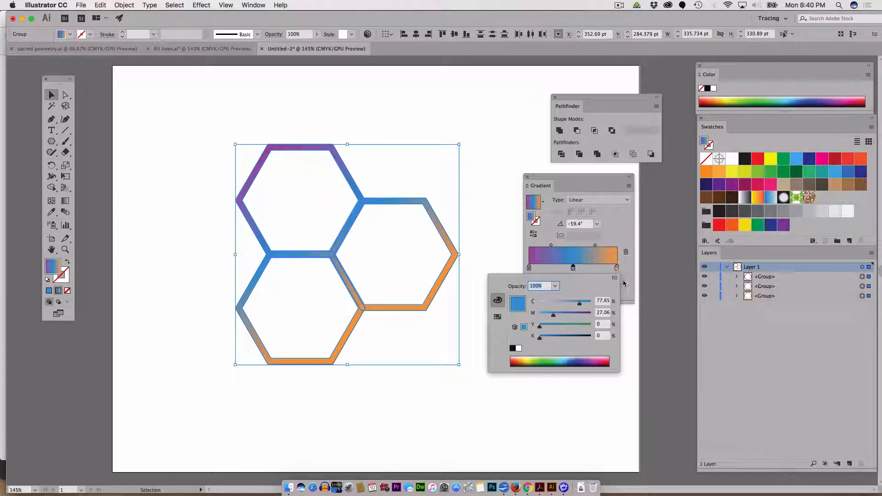
pyautogui.click(610, 214)
pyautogui.moveTo(616, 268)
pyautogui.mouseDown()
pyautogui.moveTo(556, 267)
pyautogui.moveTo(620, 268)
pyautogui.mouseUp()
pyautogui.moveTo(558, 268); pyautogui.dragTo(575, 268)
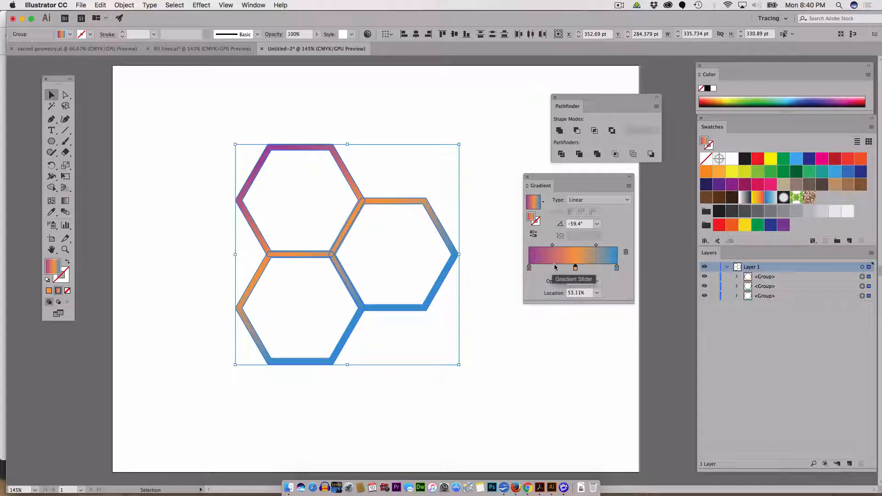
# Step: Add a green stop (C 60, M 0, Y 100, K 0) at about 28.5% between purple and orange, and deselect the hexagons
pyautogui.click(554, 268)
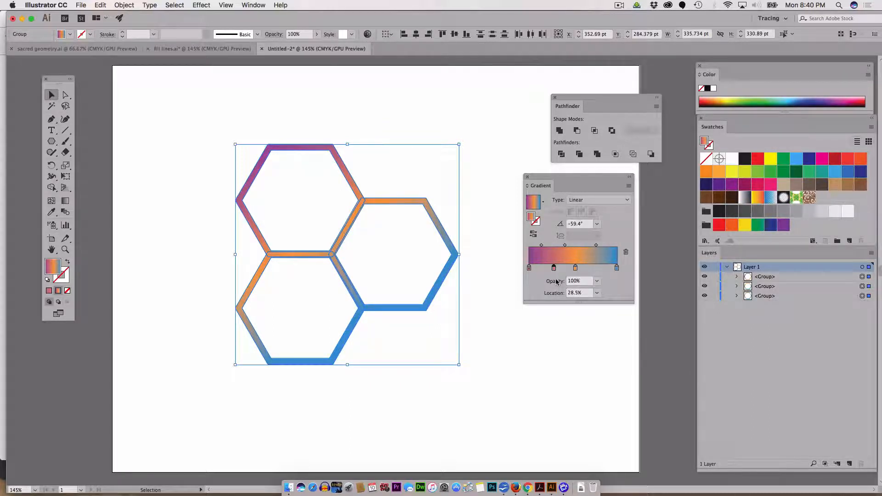
pyautogui.doubleClick(553, 268)
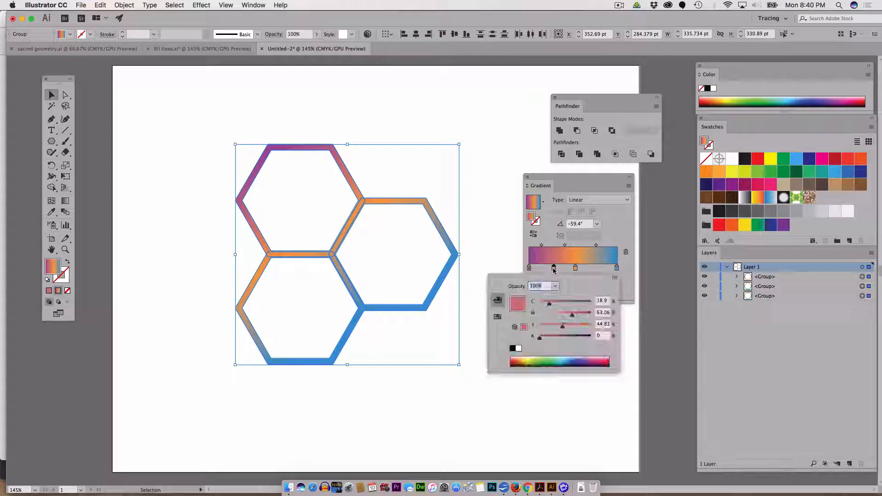
pyautogui.click(550, 361)
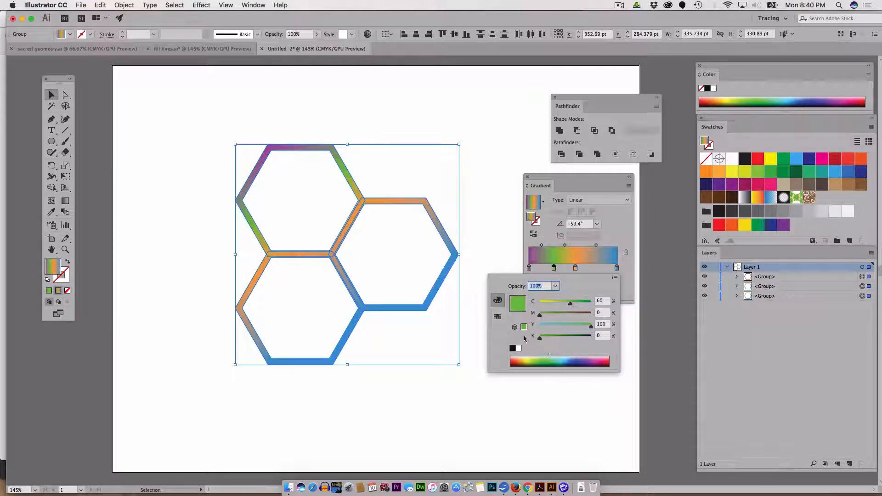
pyautogui.click(488, 136)
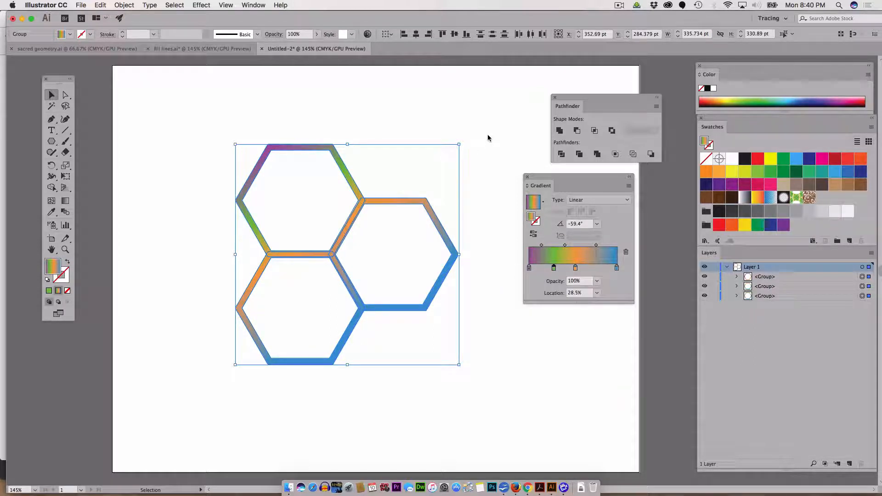
pyautogui.click(488, 135)
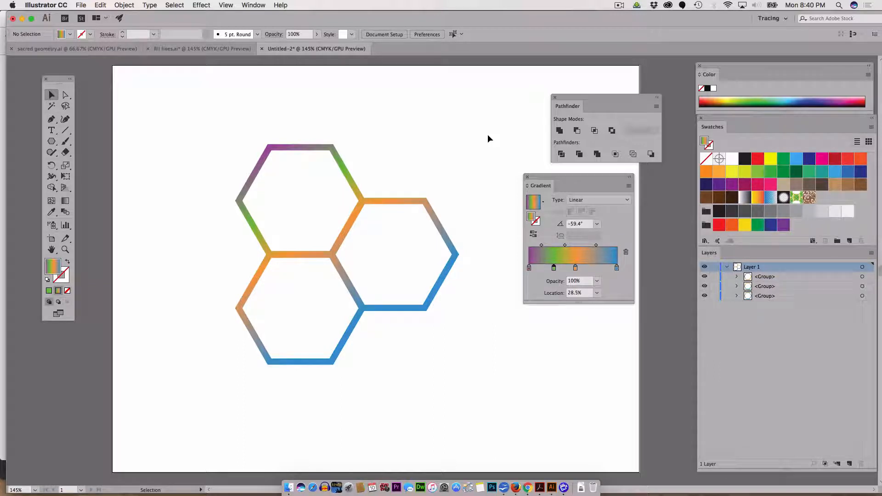